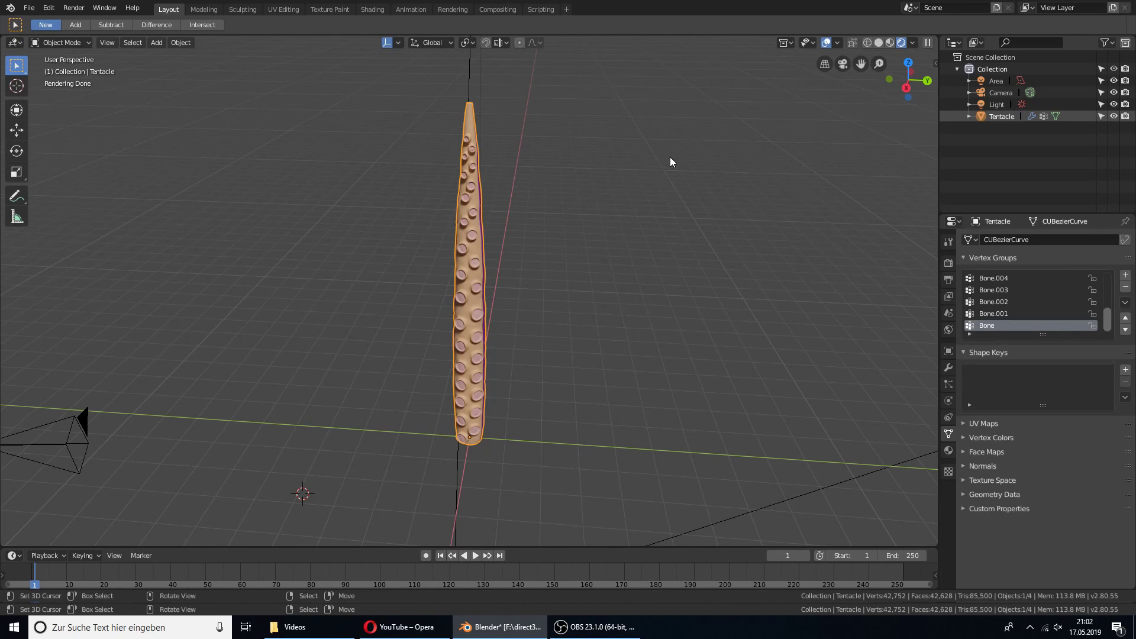
- Orbit around the rendered tentacle, then return to the straight side view
{"action": "middle_click_drag", "start_coordinate": [670, 157], "coordinate": [599, 158]}
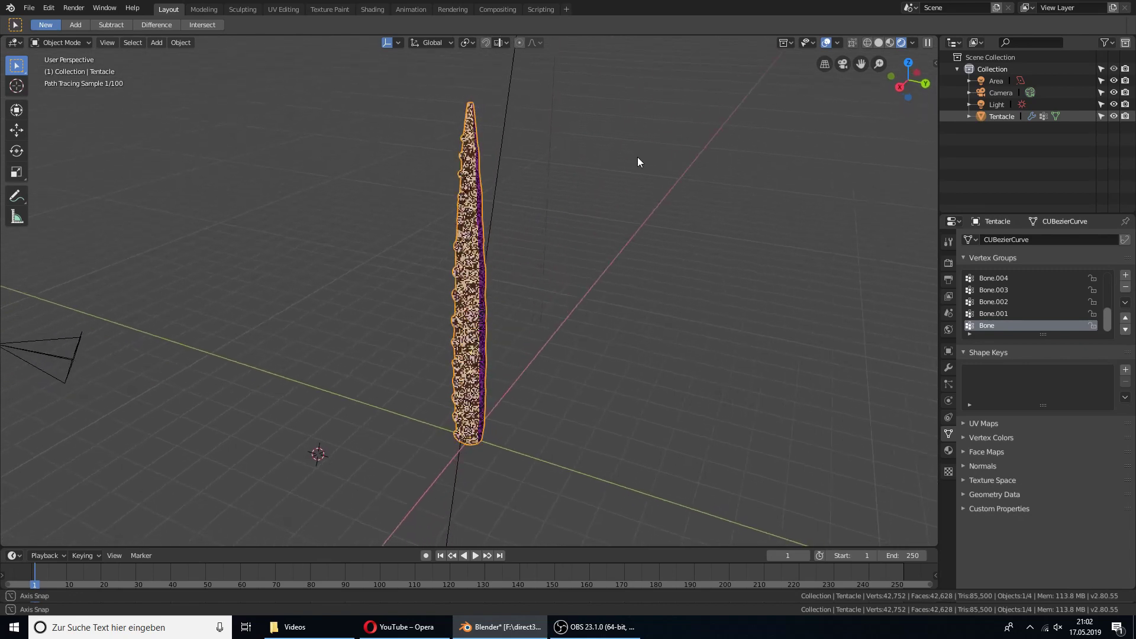
{"action": "scroll", "coordinate": [595, 181], "scroll_direction": "up", "scroll_amount": 2}
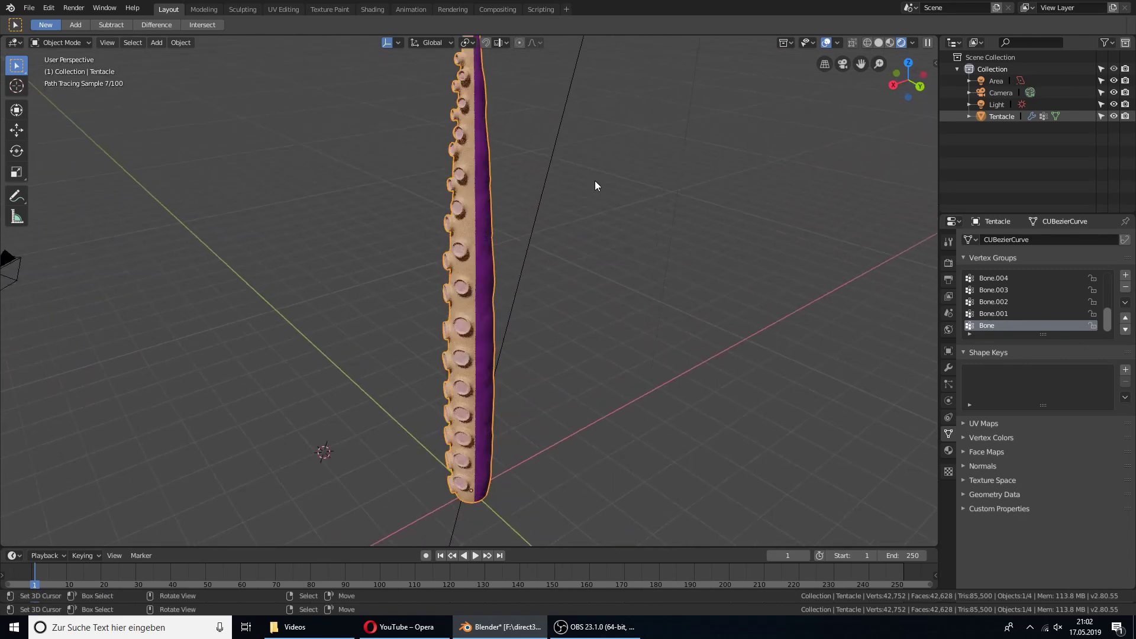
{"action": "middle_click_drag", "start_coordinate": [593, 180], "coordinate": [783, 173]}
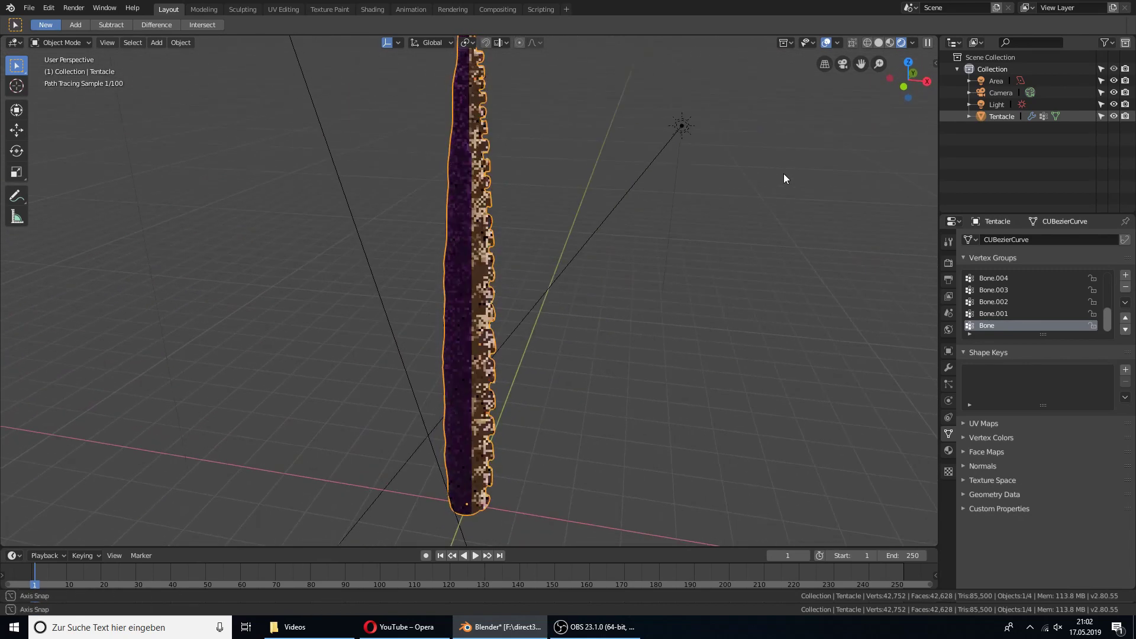
{"action": "scroll", "coordinate": [761, 177], "scroll_direction": "down", "scroll_amount": 2}
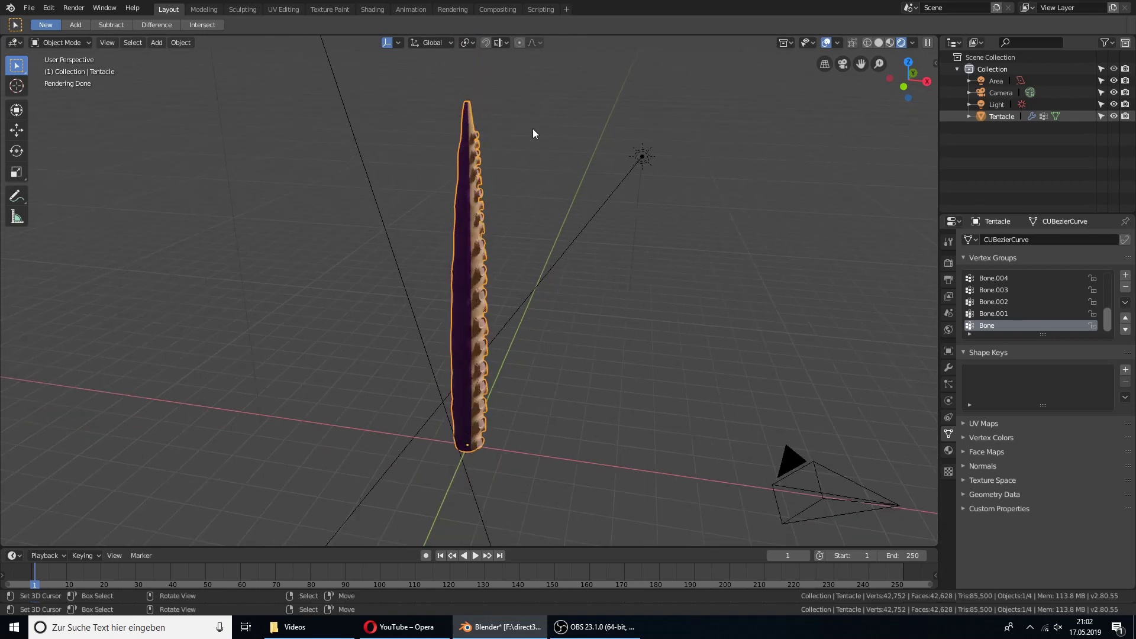
{"action": "middle_click_drag", "start_coordinate": [616, 118], "coordinate": [500, 131]}
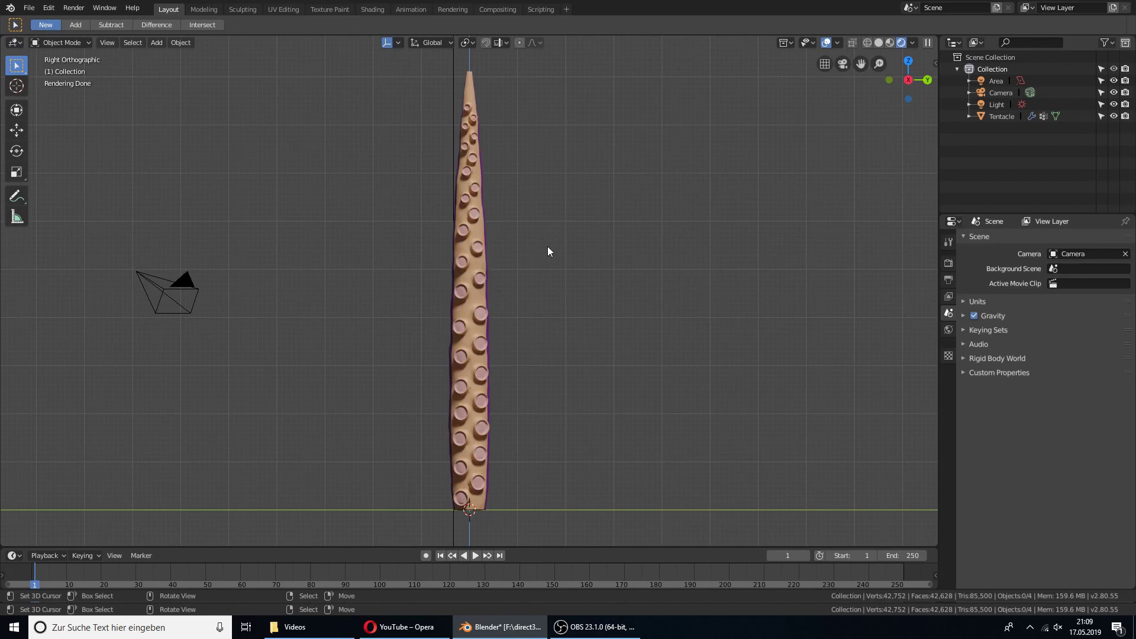
{"action": "middle_click_drag", "start_coordinate": [605, 248], "coordinate": [509, 257]}
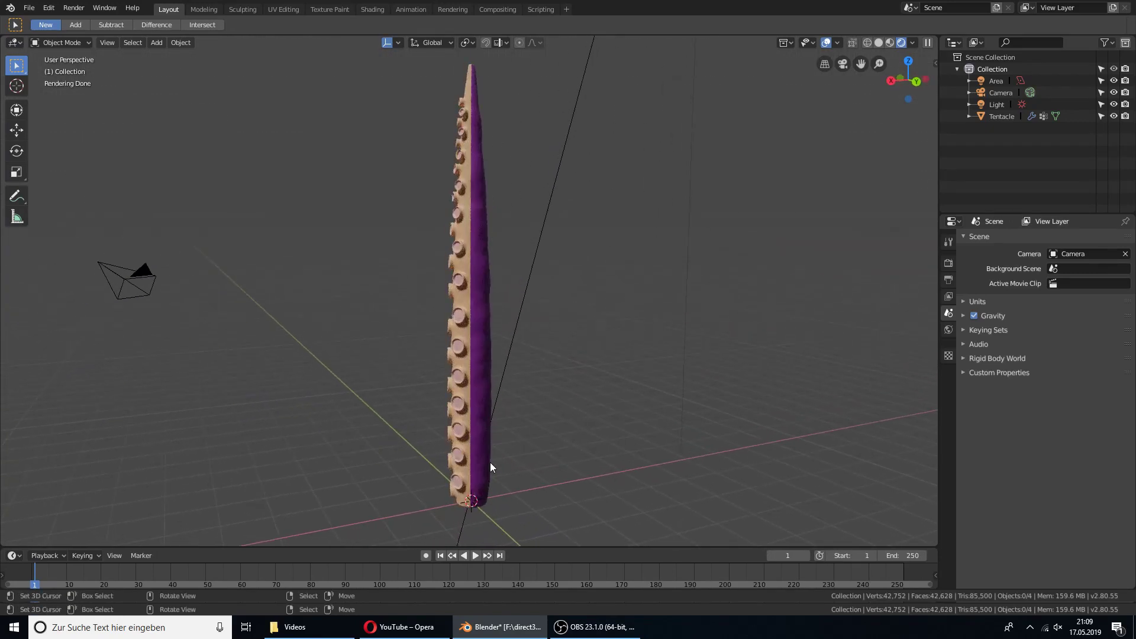
{"action": "key", "text": "KP_3"}
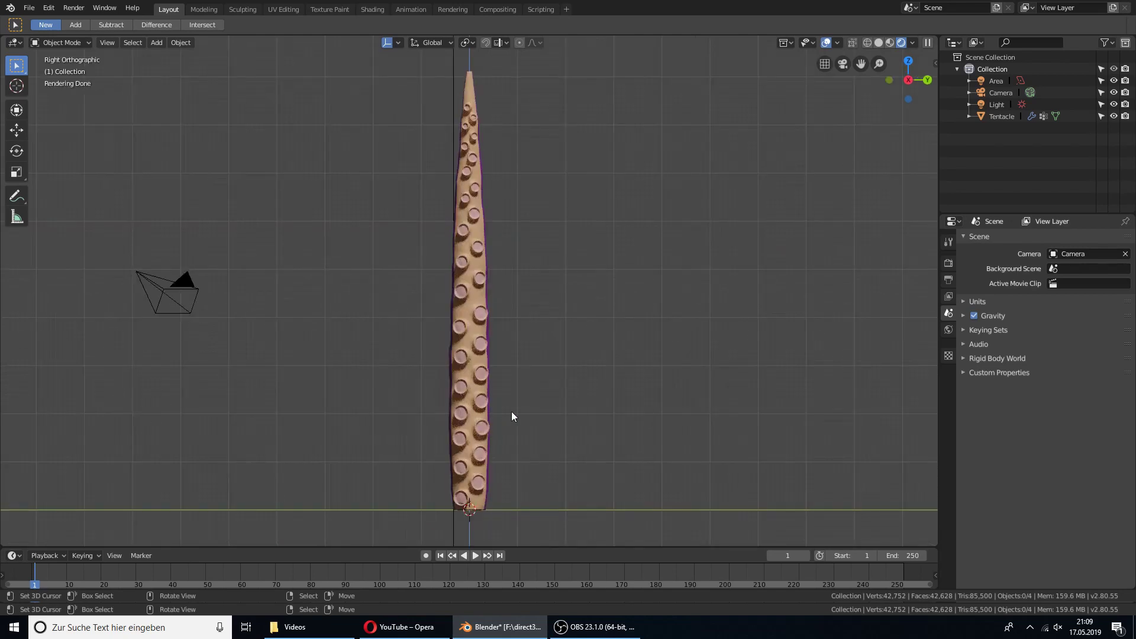
- Add an armature at the tentacle's base, displayed as Stick and In Front
{"action": "key", "text": "shift+a"}
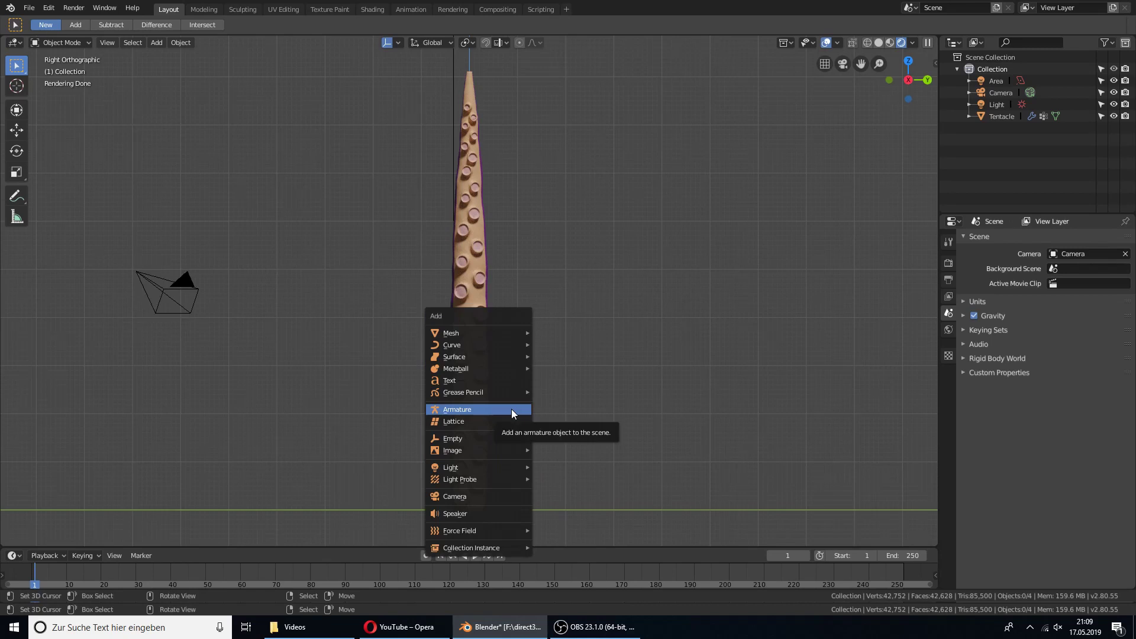
{"action": "left_click", "coordinate": [511, 409]}
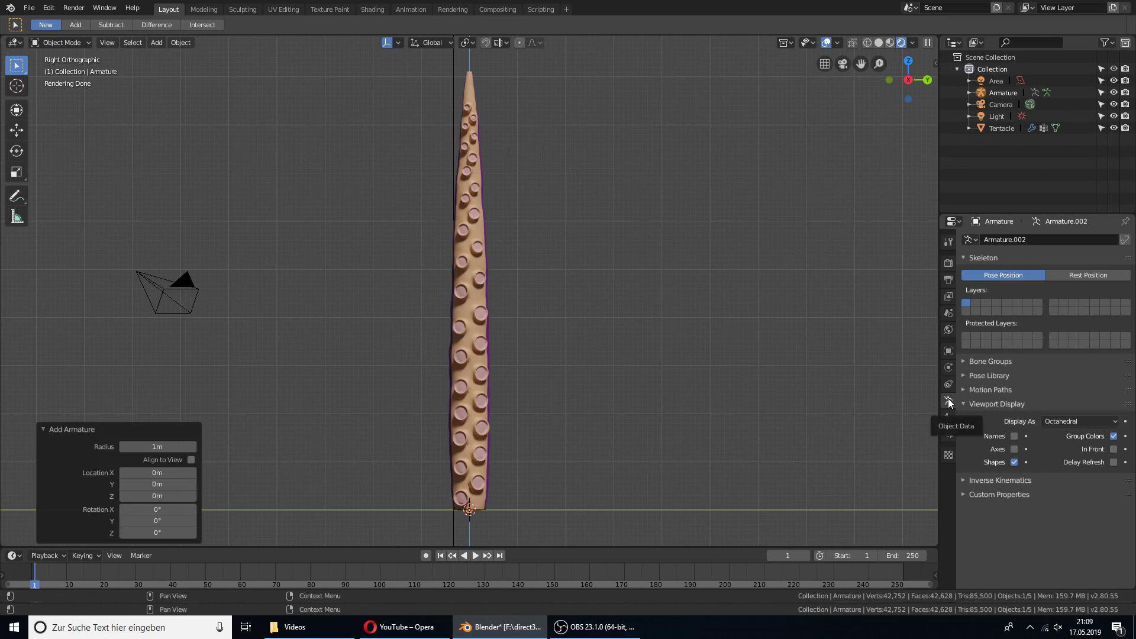
{"action": "left_click", "coordinate": [1053, 422]}
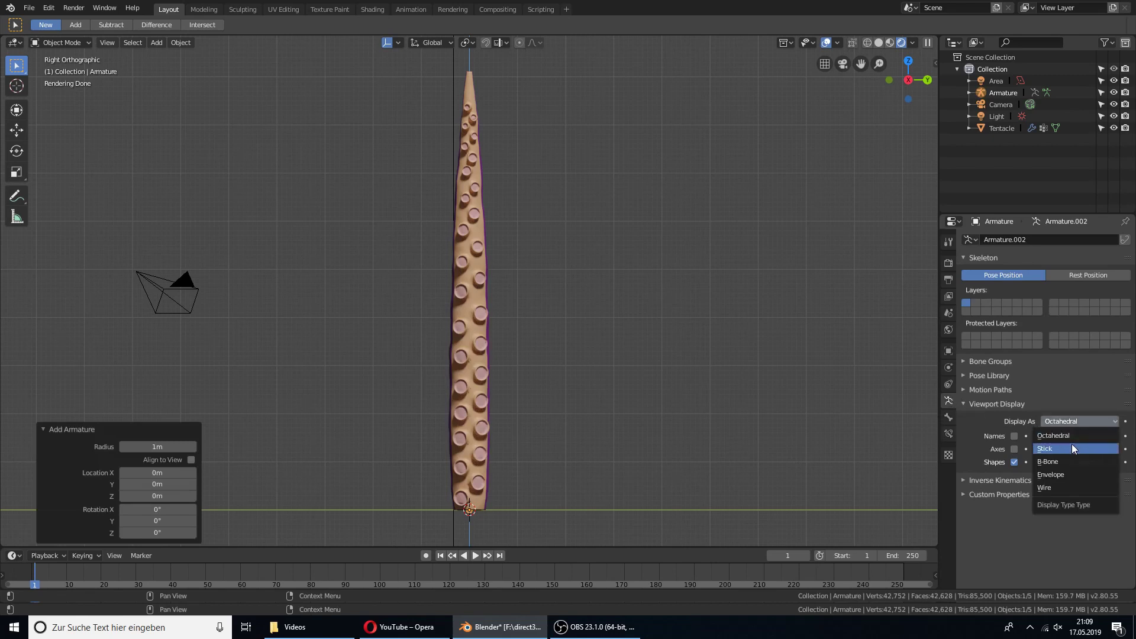
{"action": "left_click", "coordinate": [1069, 444]}
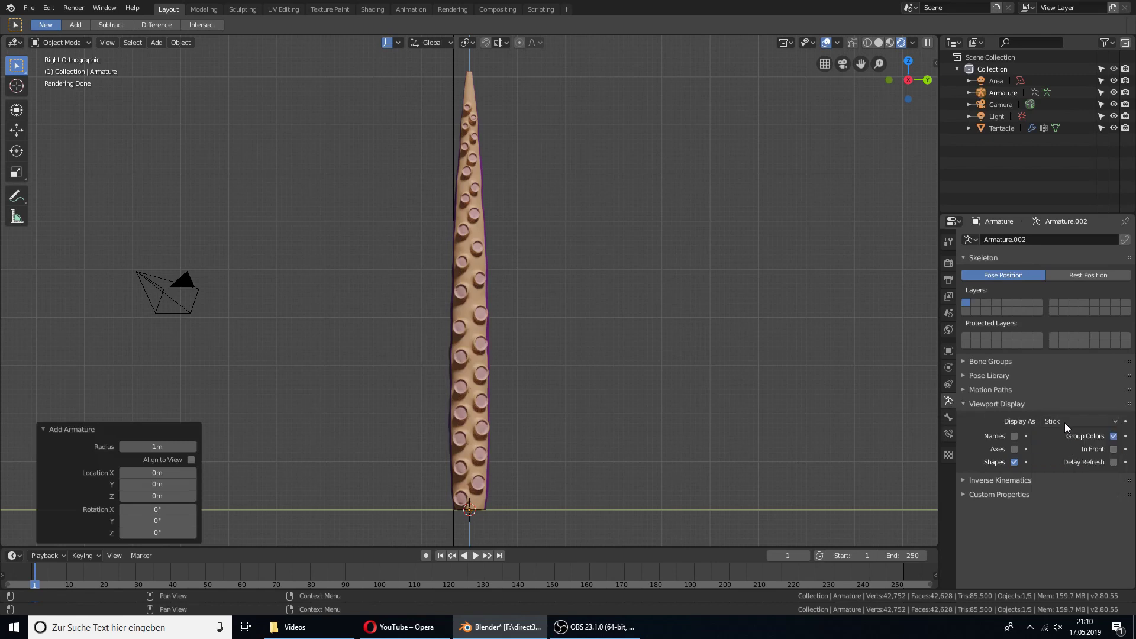
{"action": "left_click", "coordinate": [949, 351]}
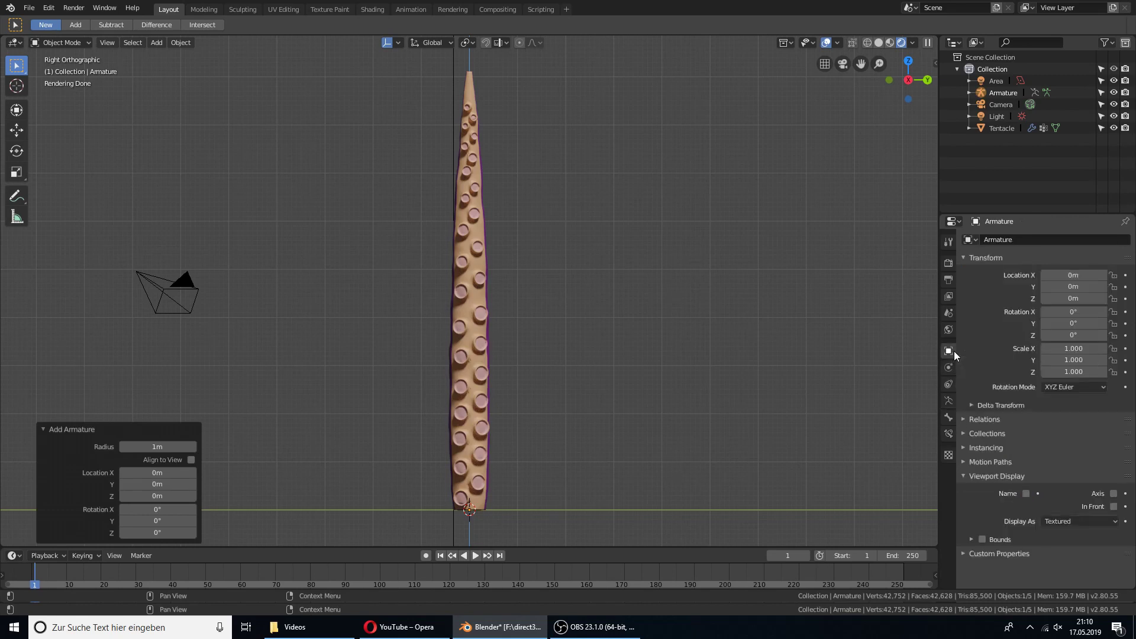
{"action": "left_click", "coordinate": [1114, 507]}
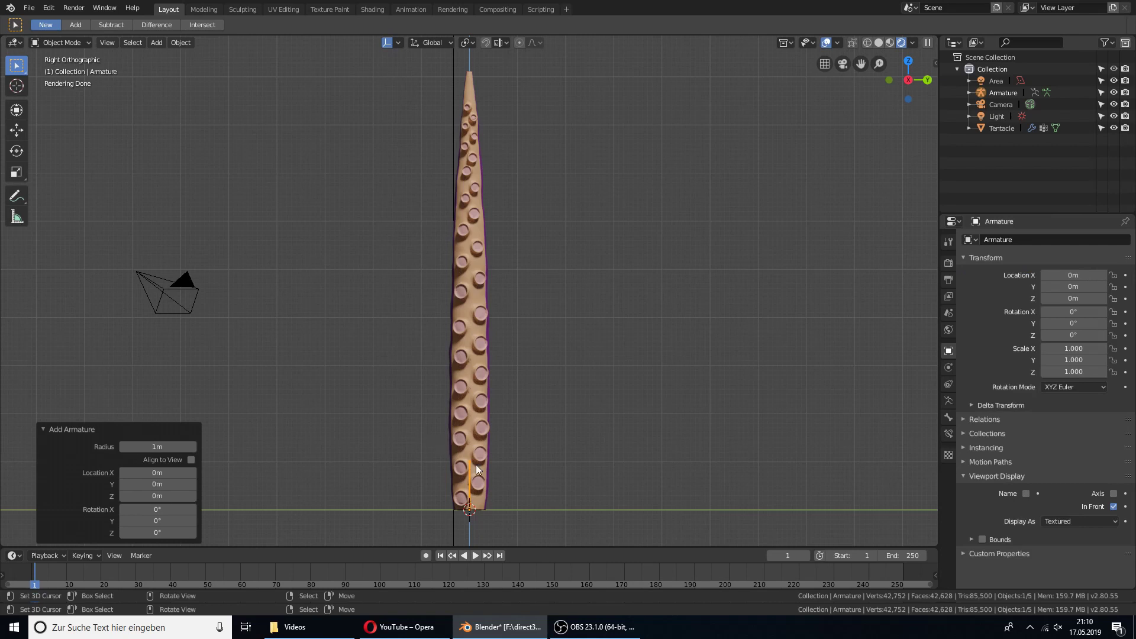
{"action": "left_click", "coordinate": [68, 42]}
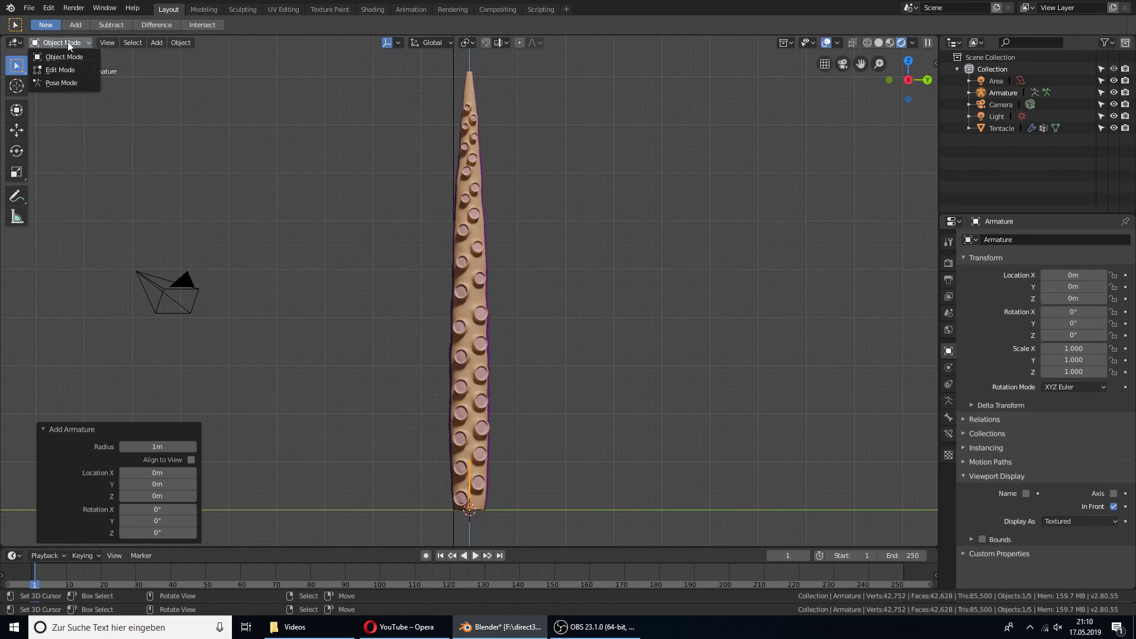
- In Edit Mode, move the bone's tip straight up along Z to the tentacle's tip
{"action": "left_click", "coordinate": [67, 81]}
{"action": "left_click", "coordinate": [469, 464]}
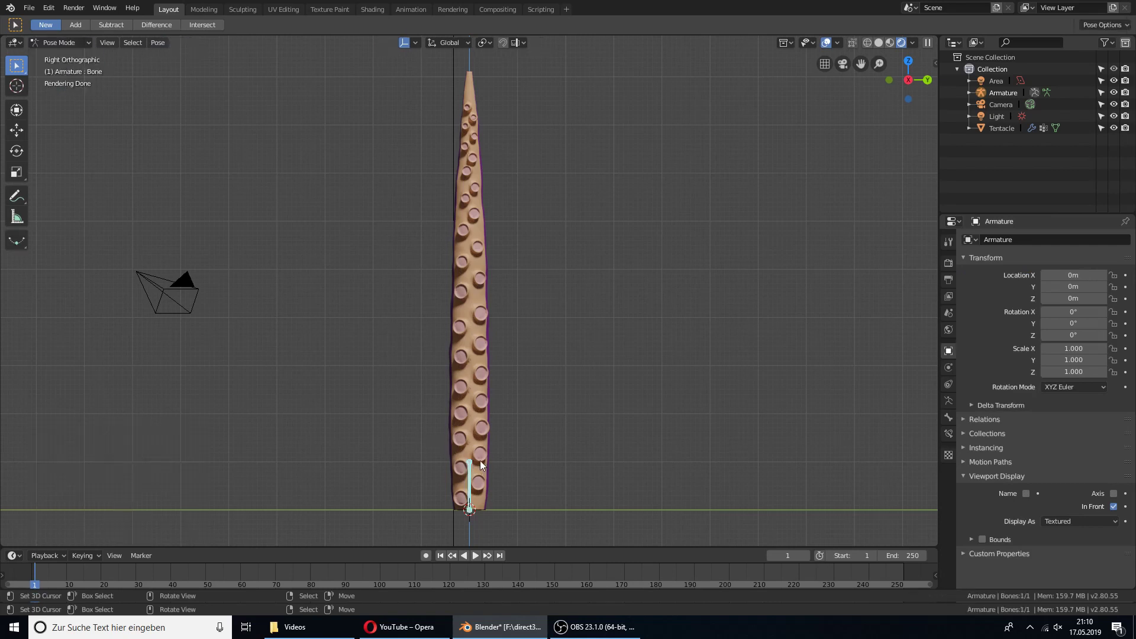
{"action": "left_click", "coordinate": [72, 43]}
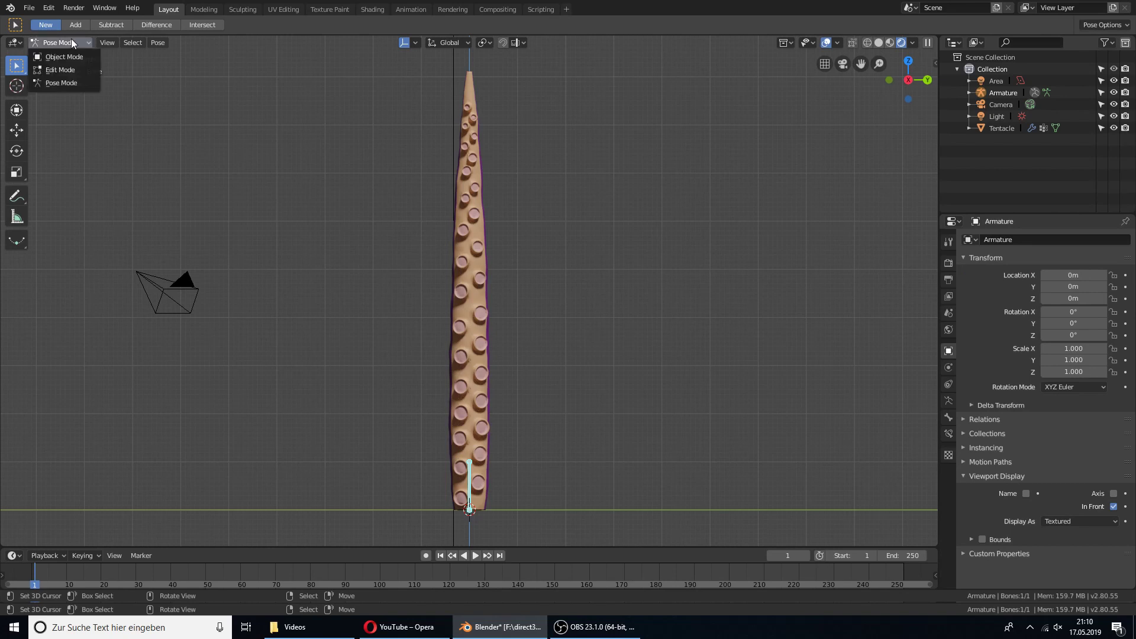
{"action": "left_click", "coordinate": [64, 74]}
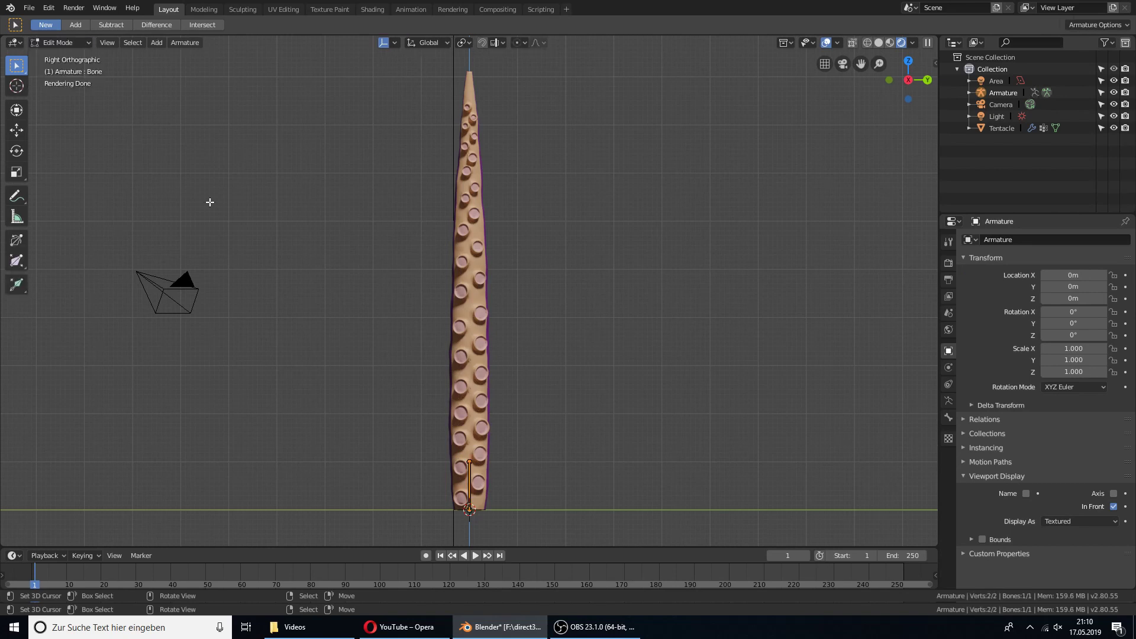
{"action": "left_click", "coordinate": [470, 461]}
{"action": "key", "text": "g"}
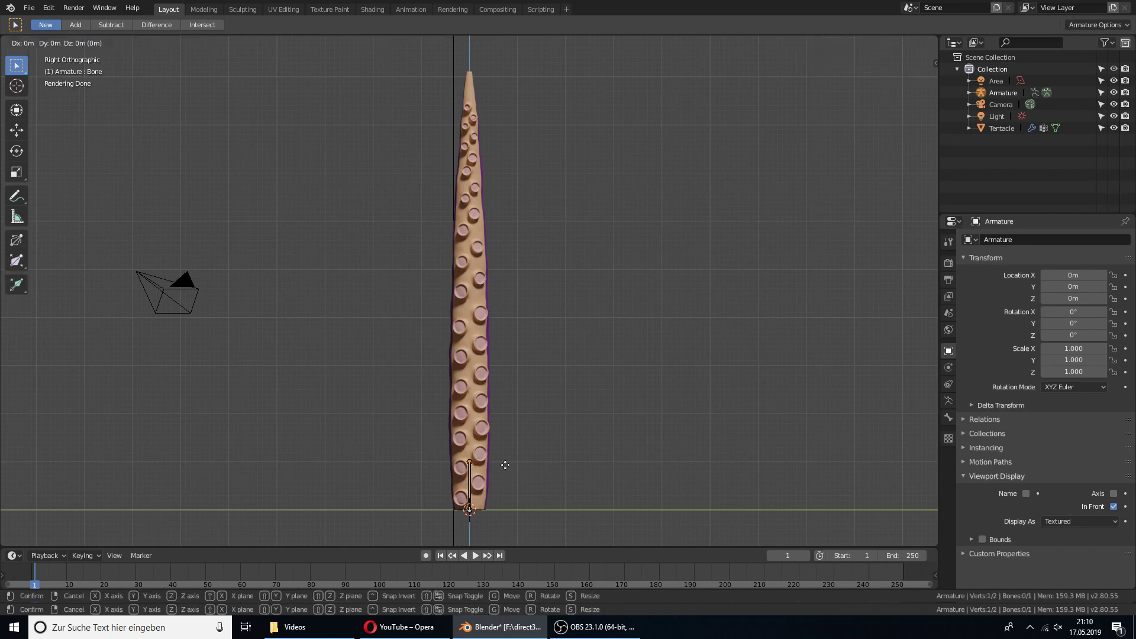
{"action": "key", "text": "z"}
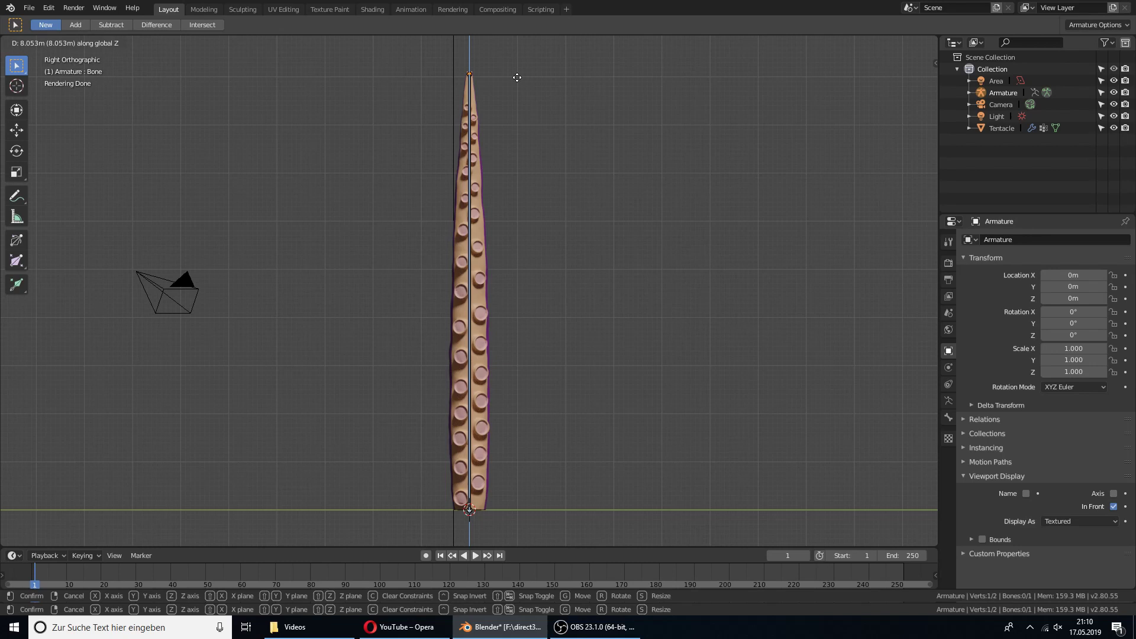
{"action": "left_click", "coordinate": [517, 77]}
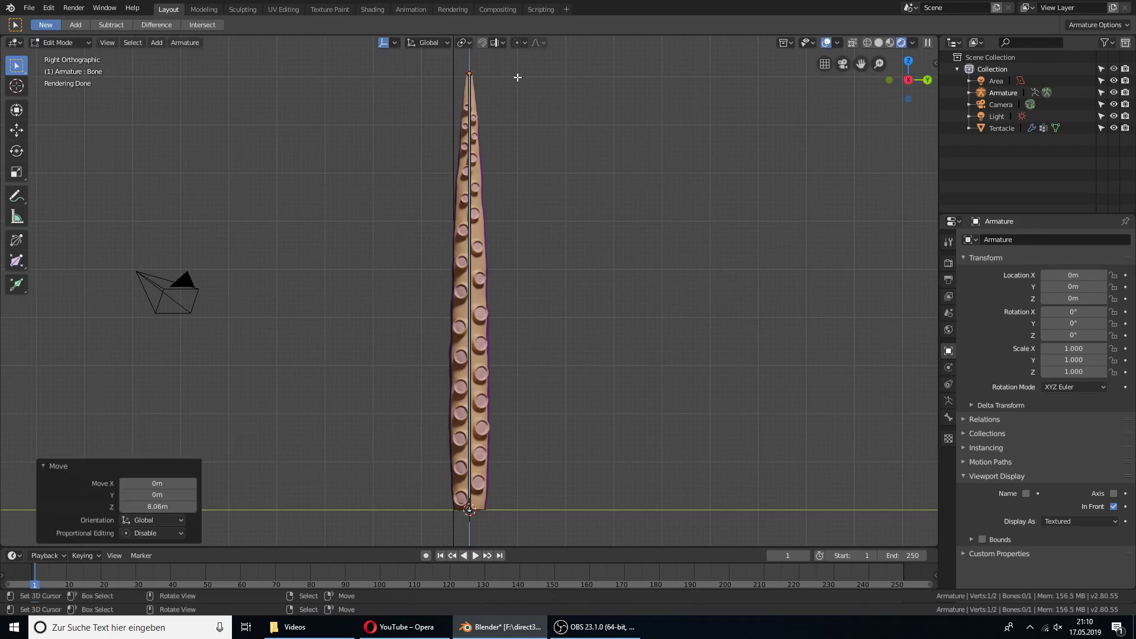
- Subdivide the bone with 7 cuts into a chain of eight bones
{"action": "key", "text": "a"}
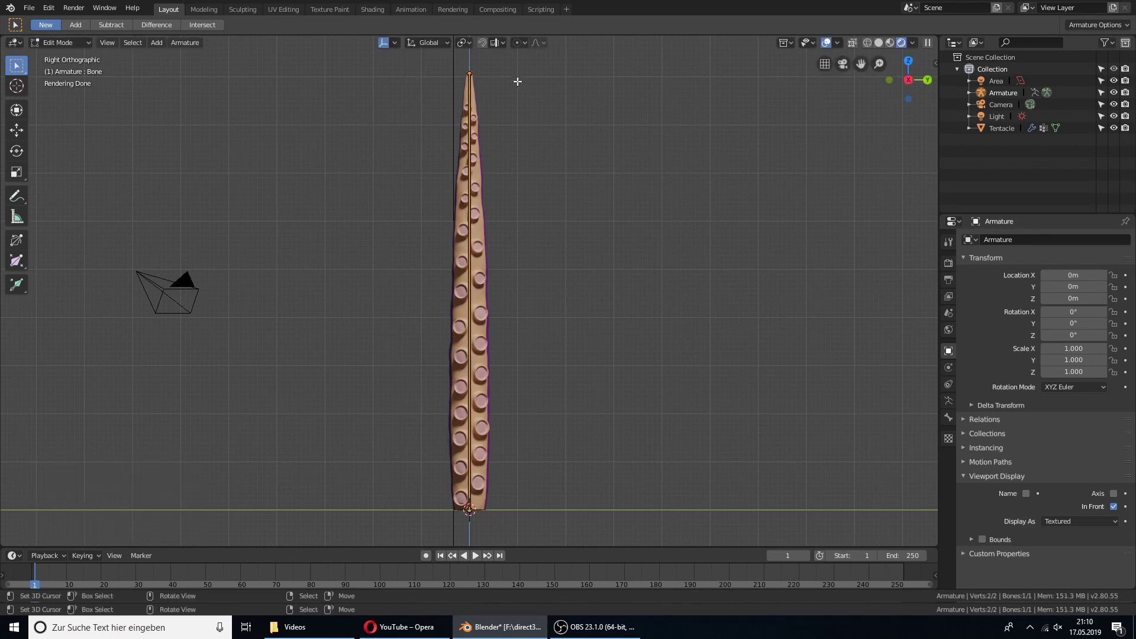
{"action": "right_click", "coordinate": [505, 118]}
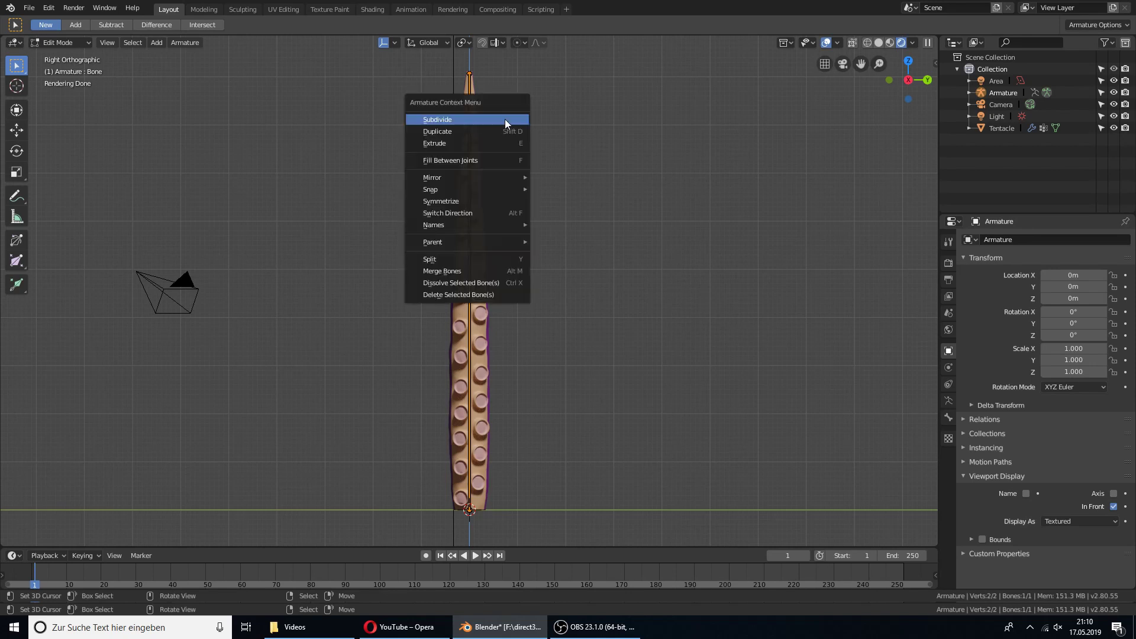
{"action": "left_click", "coordinate": [505, 119]}
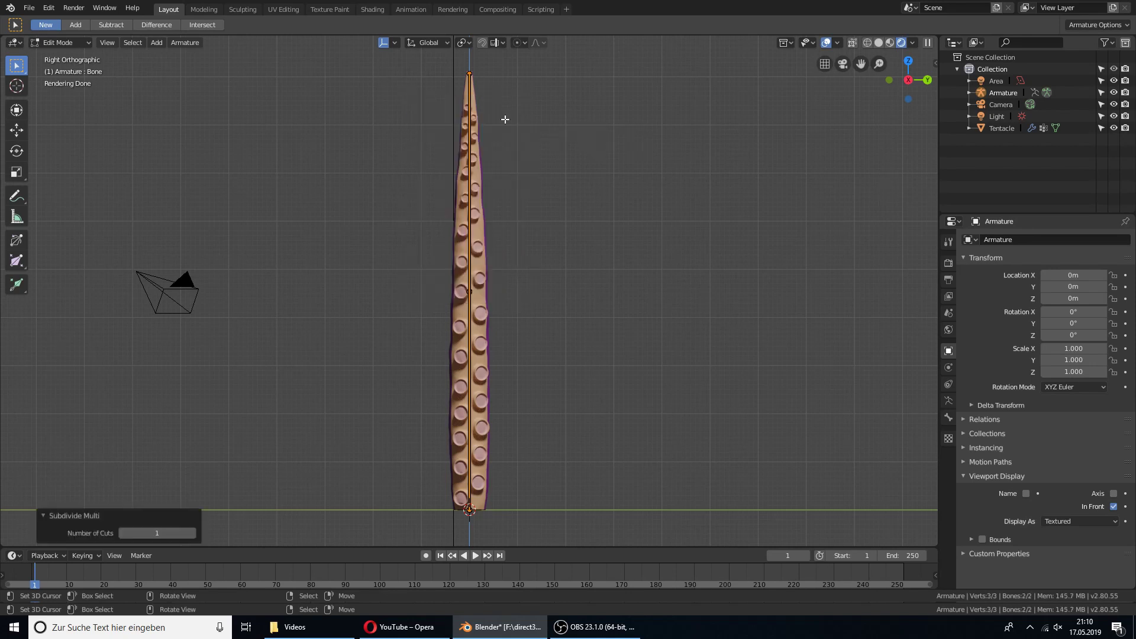
{"action": "left_click_drag", "start_coordinate": [177, 537], "coordinate": [178, 531]}
- In Object Mode, parent the tentacle mesh to the armature With Automatic Weights
{"action": "left_click", "coordinate": [70, 45]}
{"action": "left_click", "coordinate": [69, 53]}
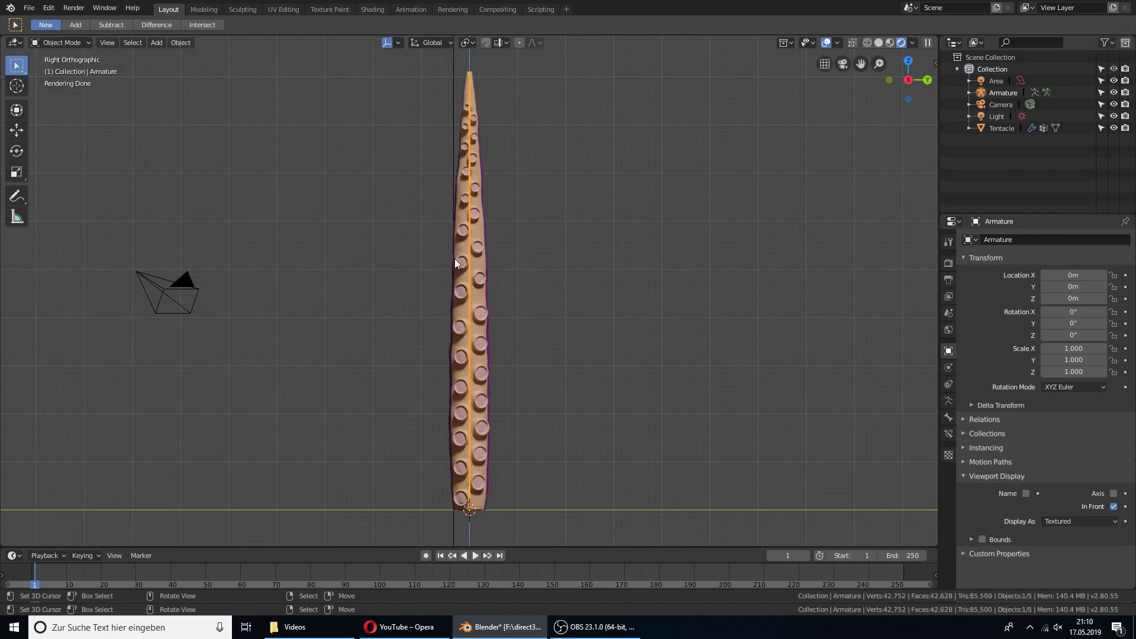
{"action": "left_click", "coordinate": [481, 270]}
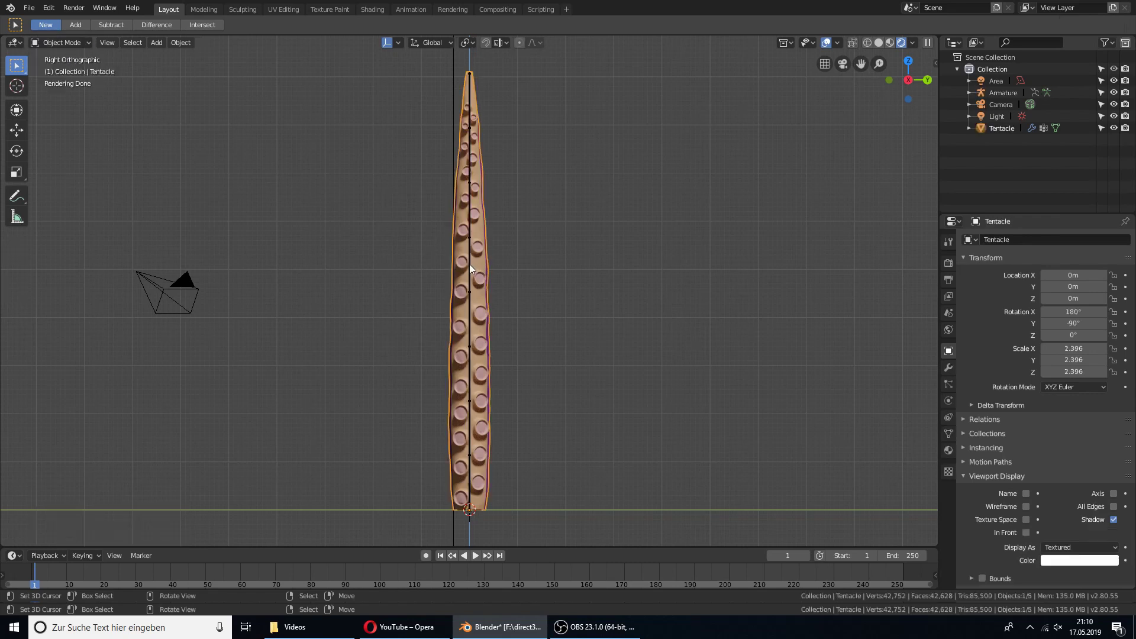
{"action": "left_click", "coordinate": [469, 264], "text": "shift"}
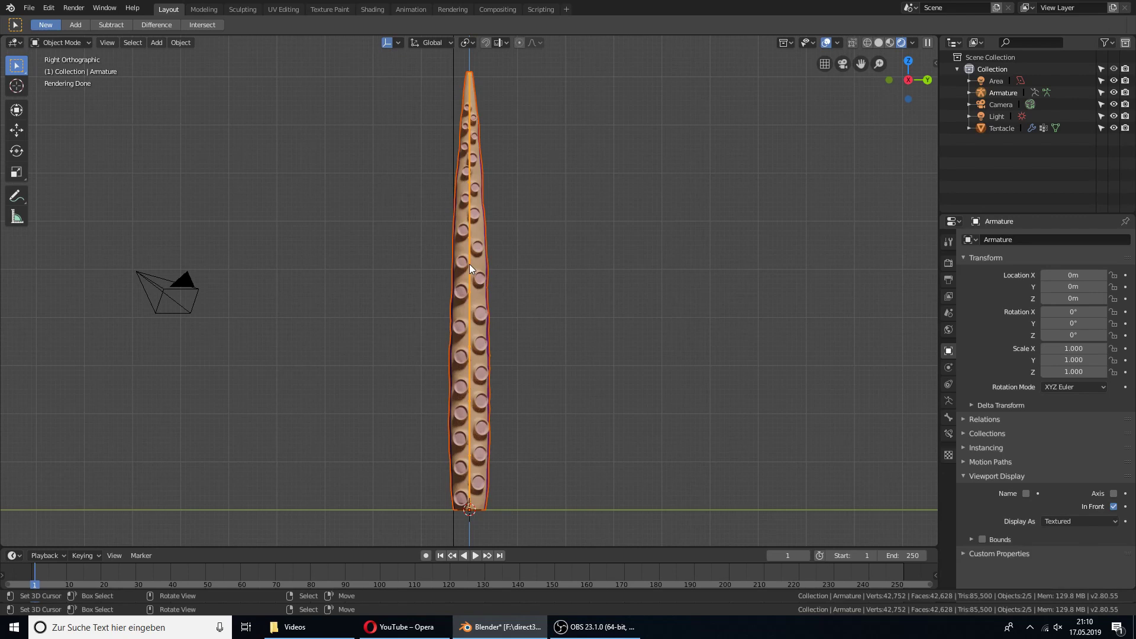
{"action": "key", "text": "ctrl+p"}
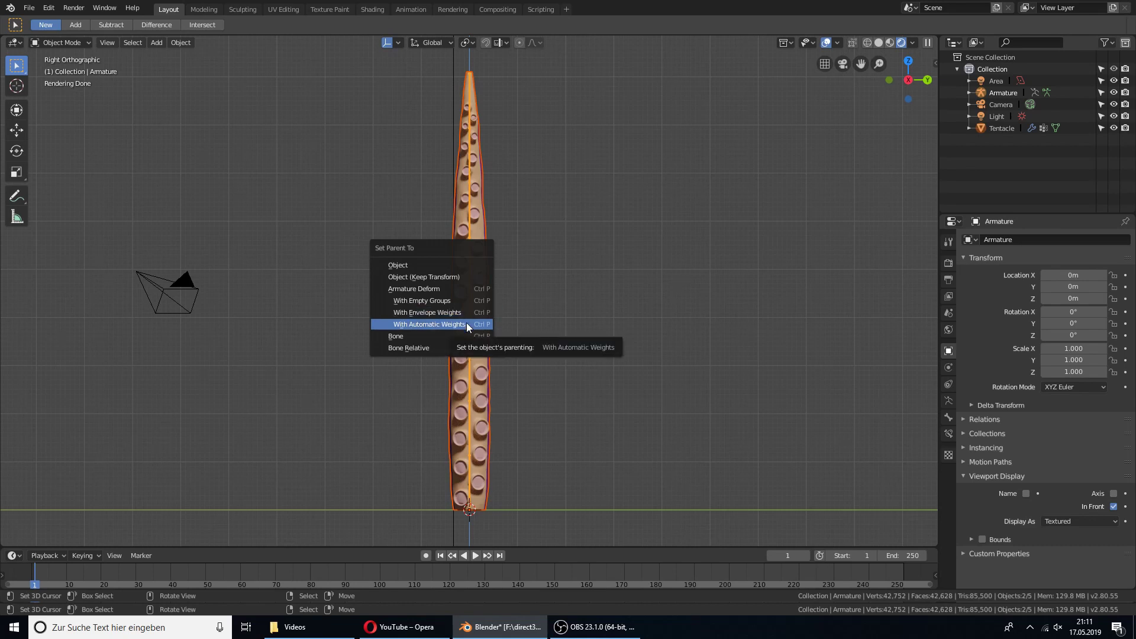
{"action": "left_click", "coordinate": [468, 325]}
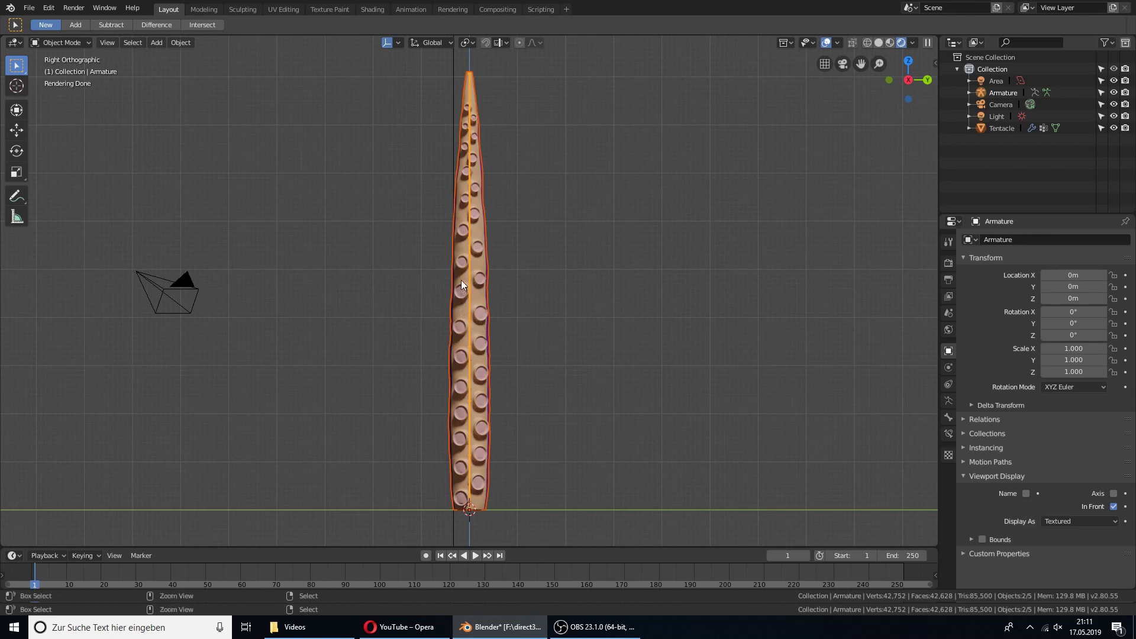
{"action": "key", "text": "ctrl+p"}
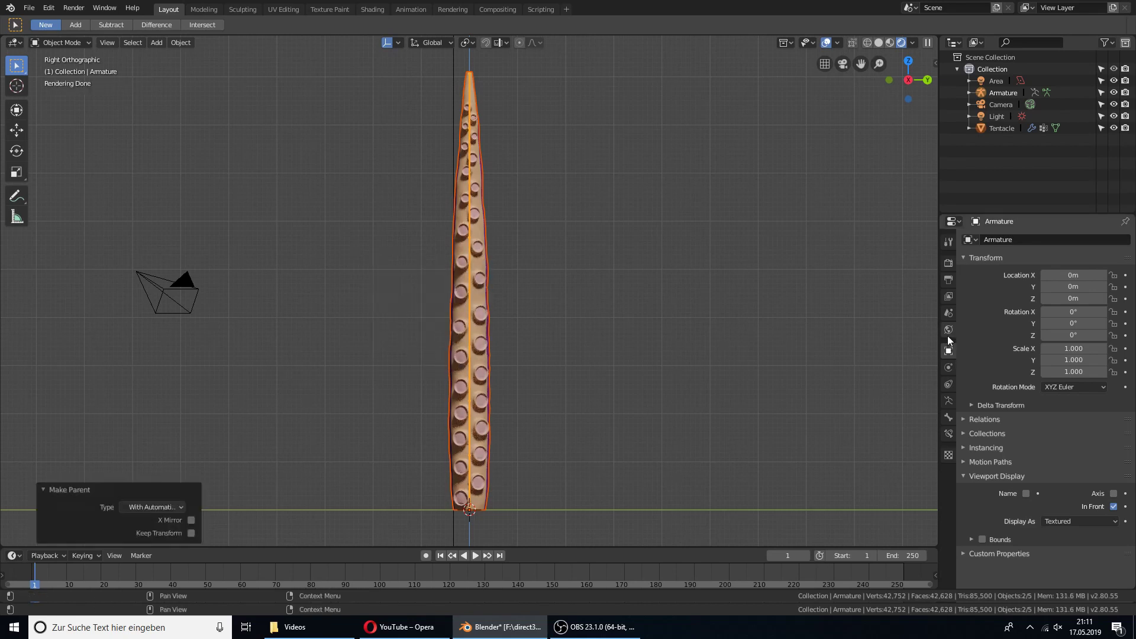
- Show the tentacle's Object Data tab listing its per-bone vertex groups, viewed in perspective
{"action": "left_click", "coordinate": [483, 230]}
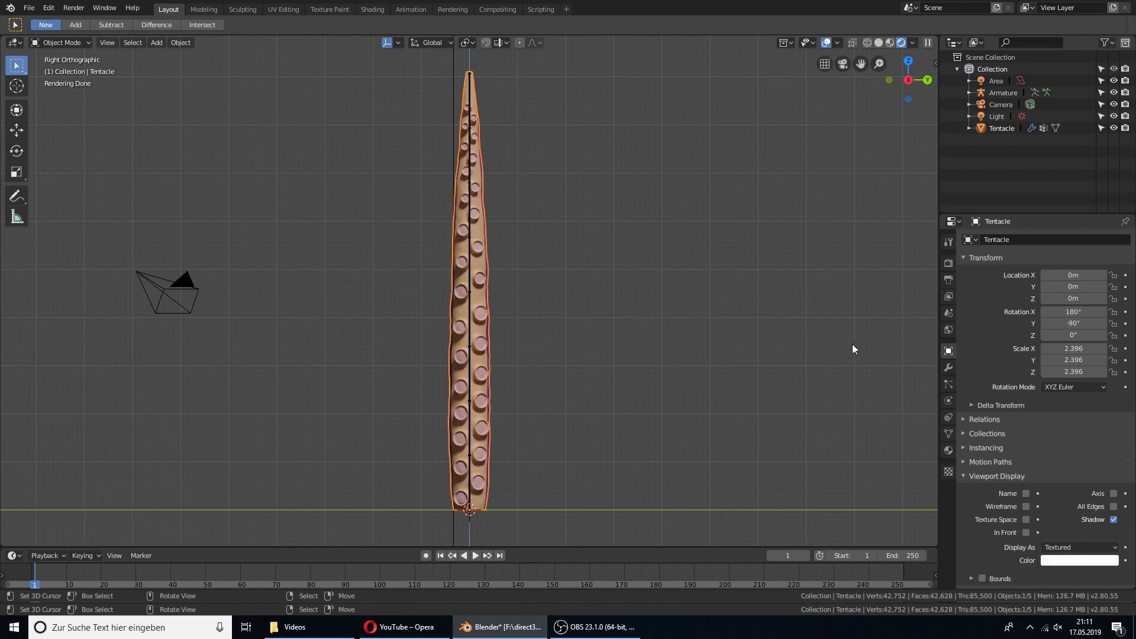
{"action": "left_click", "coordinate": [949, 434]}
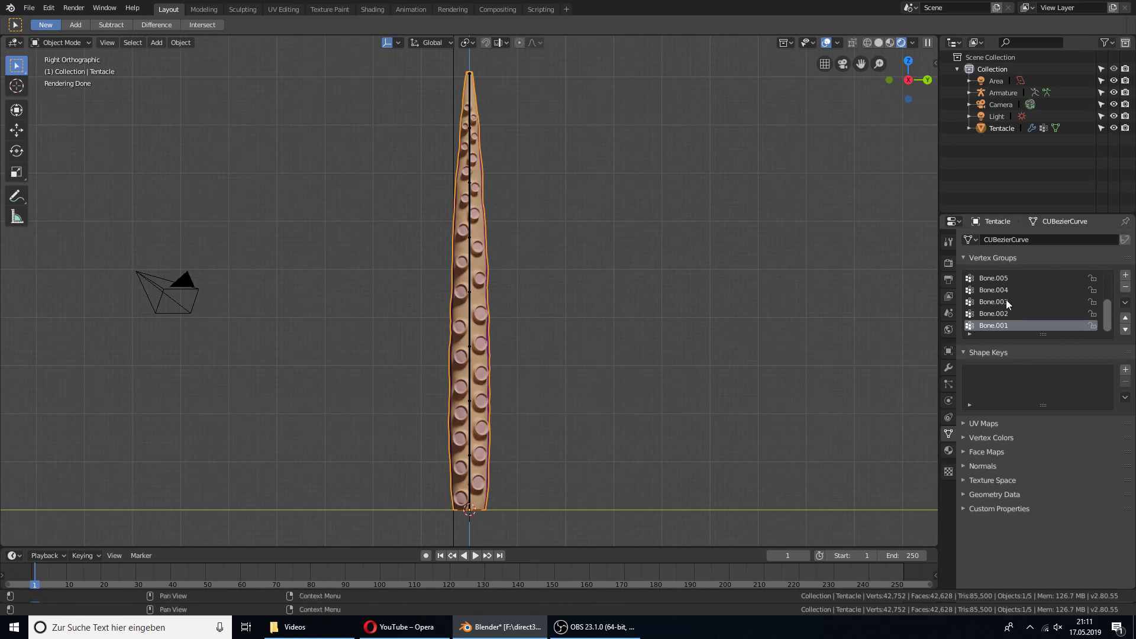
{"action": "scroll", "coordinate": [1027, 297], "scroll_direction": "up", "scroll_amount": 4}
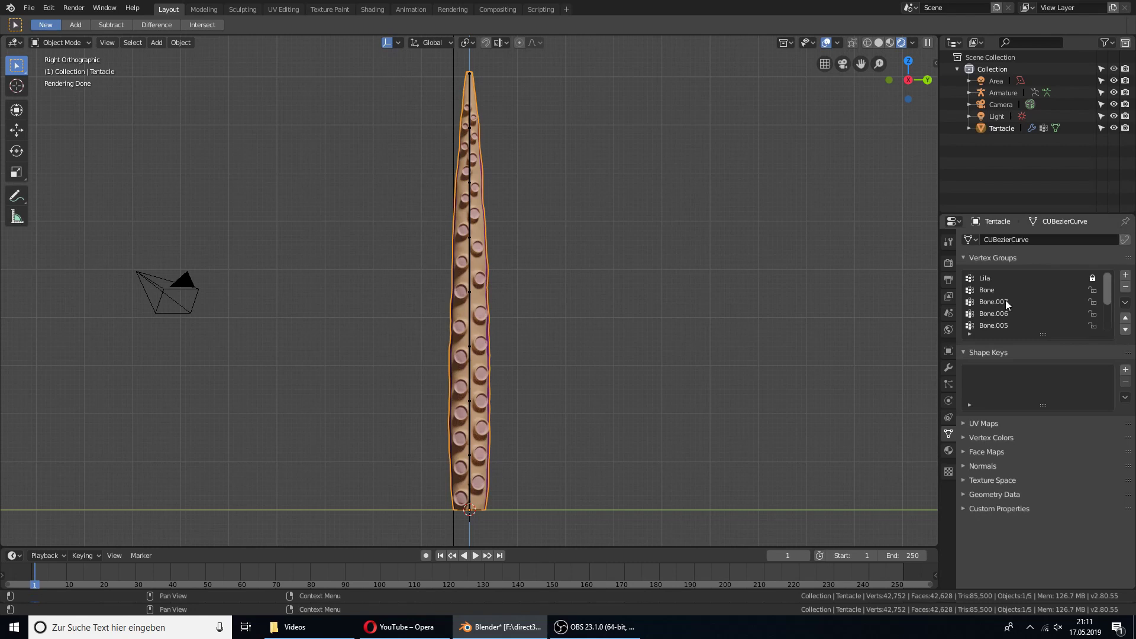
{"action": "middle_click_drag", "start_coordinate": [543, 209], "coordinate": [510, 221]}
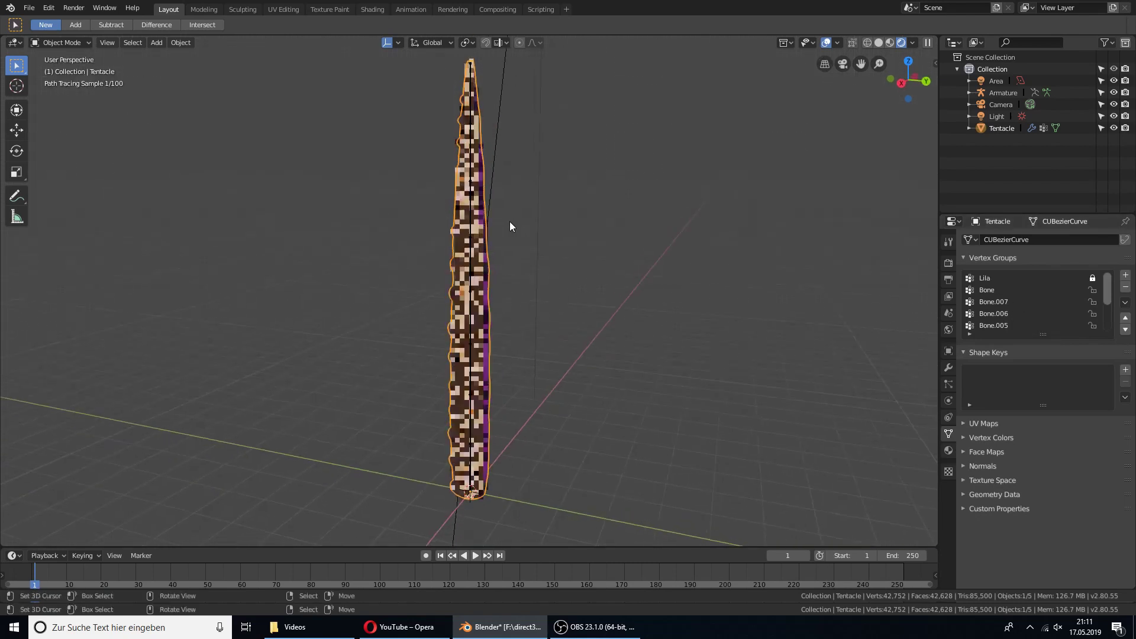
- In Weight Paint mode, paint full weight further down the tentacle's tip
{"action": "left_click", "coordinate": [70, 44]}
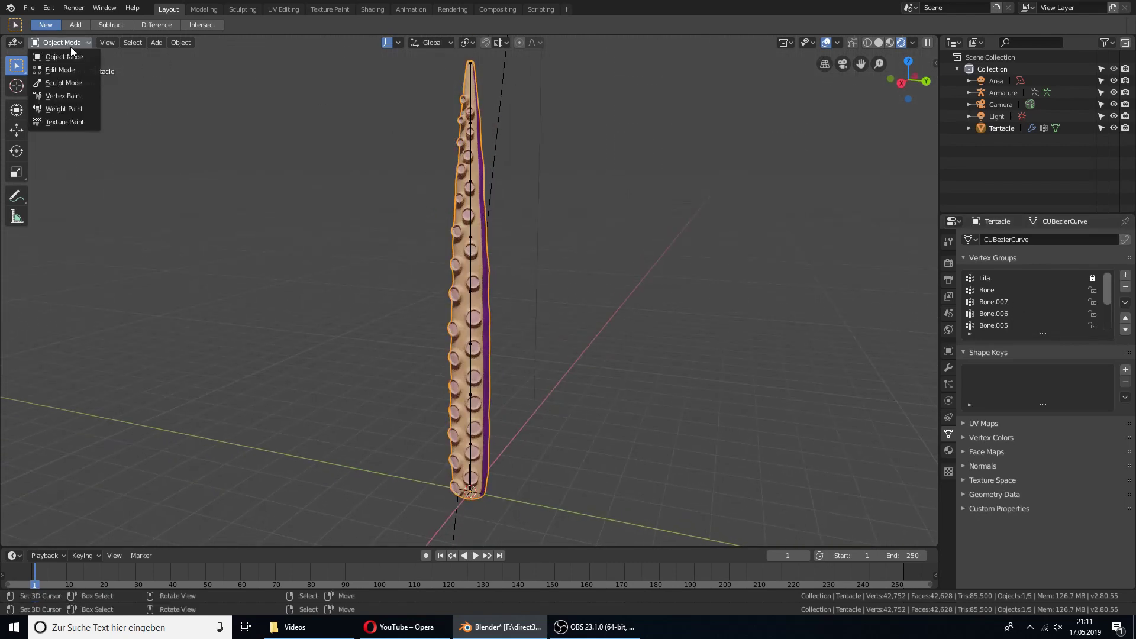
{"action": "left_click", "coordinate": [82, 111]}
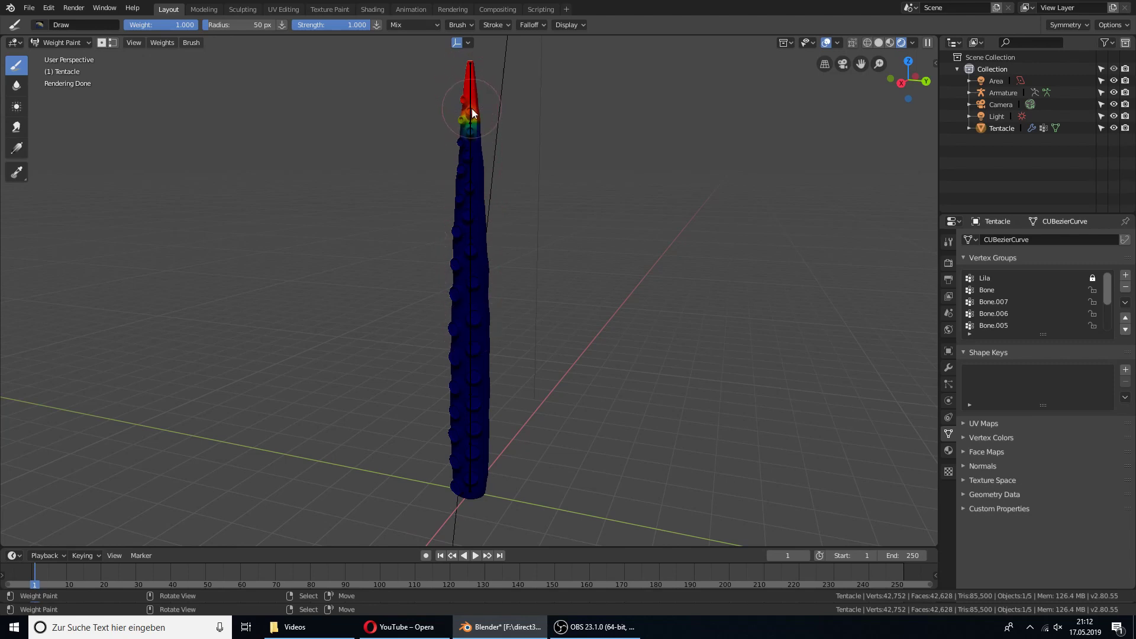
{"action": "left_click_drag", "start_coordinate": [471, 68], "coordinate": [466, 80]}
{"action": "left_click", "coordinate": [77, 43]}
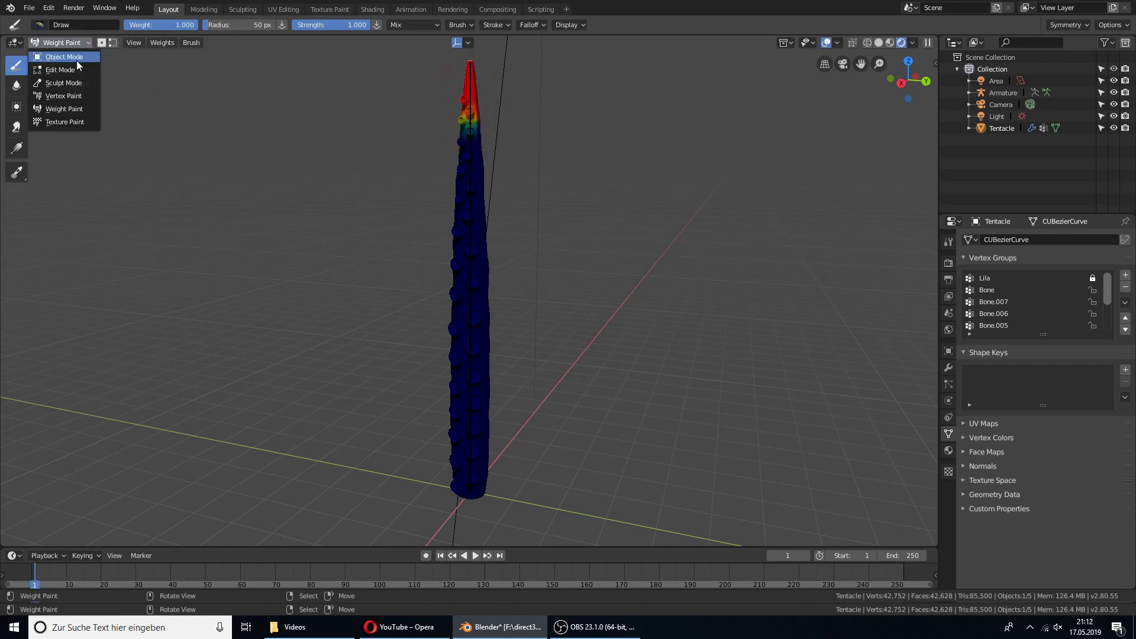
{"action": "left_click", "coordinate": [76, 57]}
{"action": "left_click", "coordinate": [76, 44]}
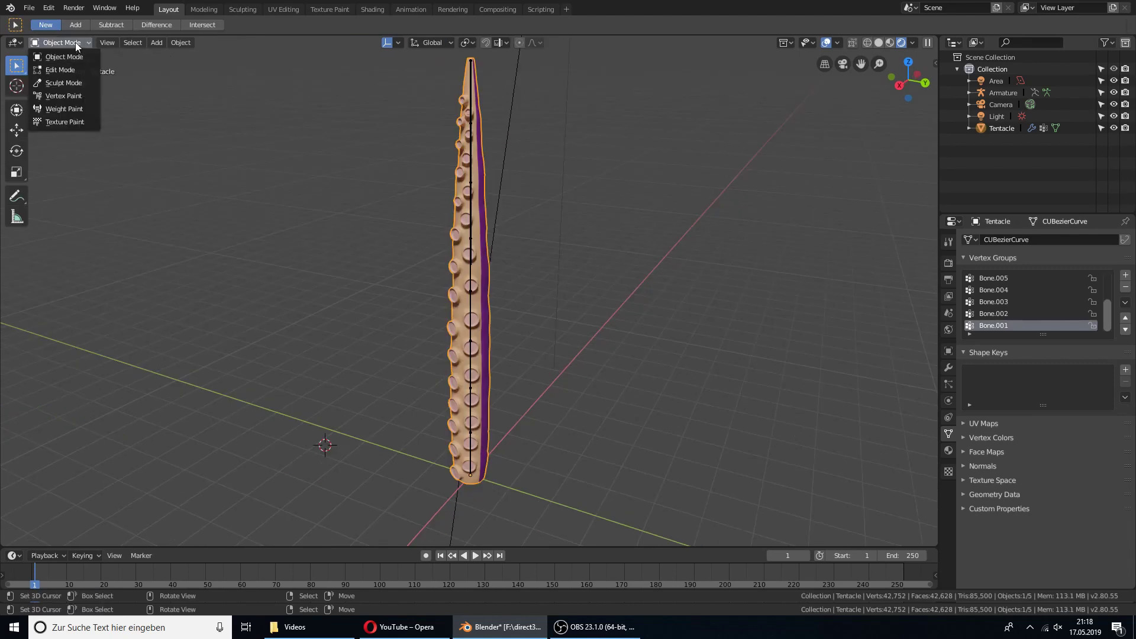
{"action": "left_click", "coordinate": [68, 107]}
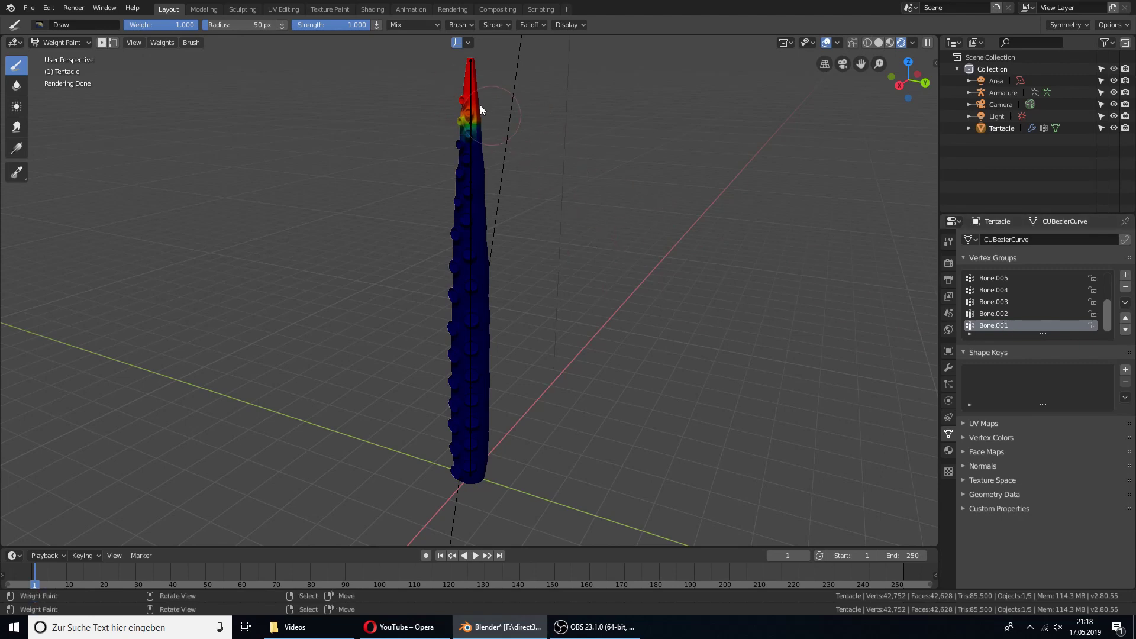
- Check weights of groups Bone.002 through Bone.007 and Bone, then return to Object Mode
{"action": "left_click", "coordinate": [993, 317]}
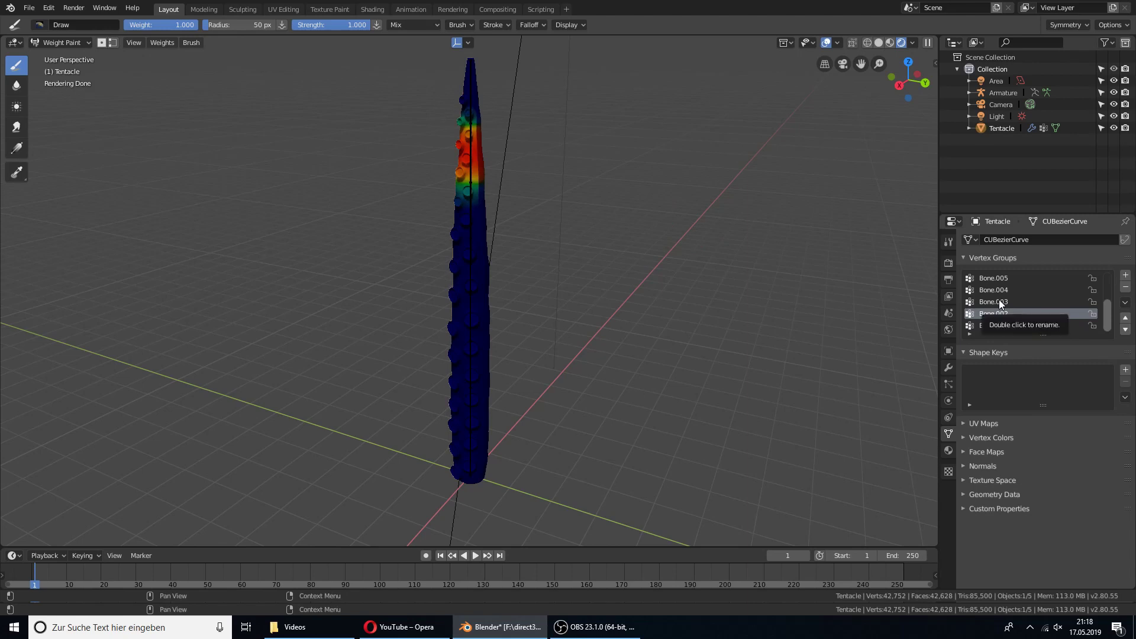
{"action": "left_click", "coordinate": [998, 299]}
{"action": "left_click", "coordinate": [999, 292]}
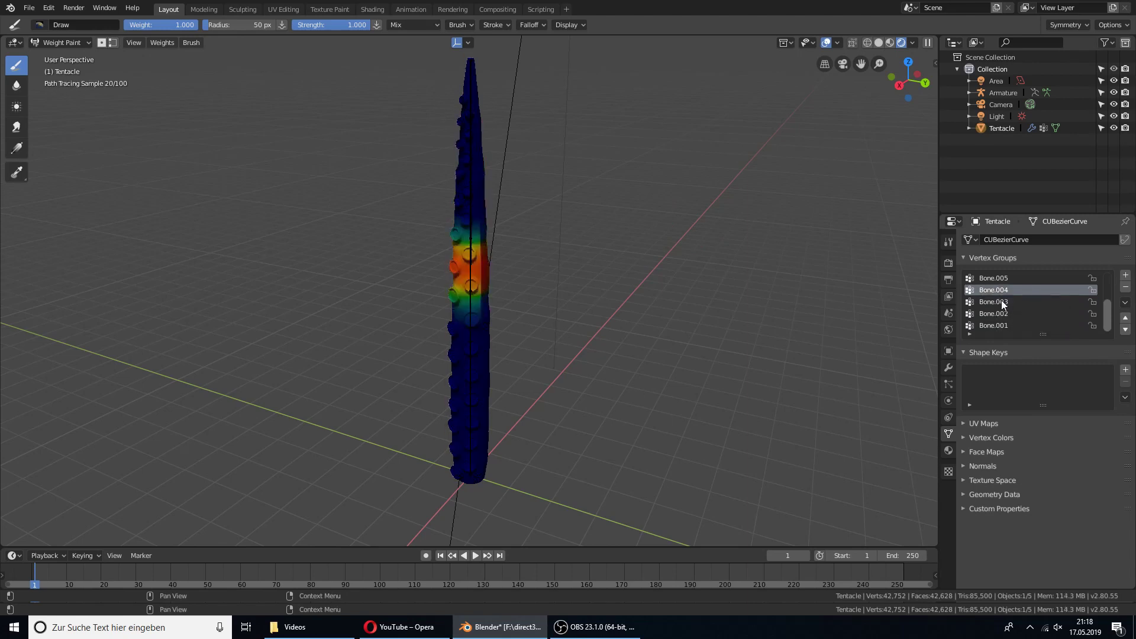
{"action": "scroll", "coordinate": [1004, 305], "scroll_direction": "up", "scroll_amount": 1}
{"action": "left_click", "coordinate": [1007, 291]}
{"action": "scroll", "coordinate": [1007, 309], "scroll_direction": "up", "scroll_amount": 1}
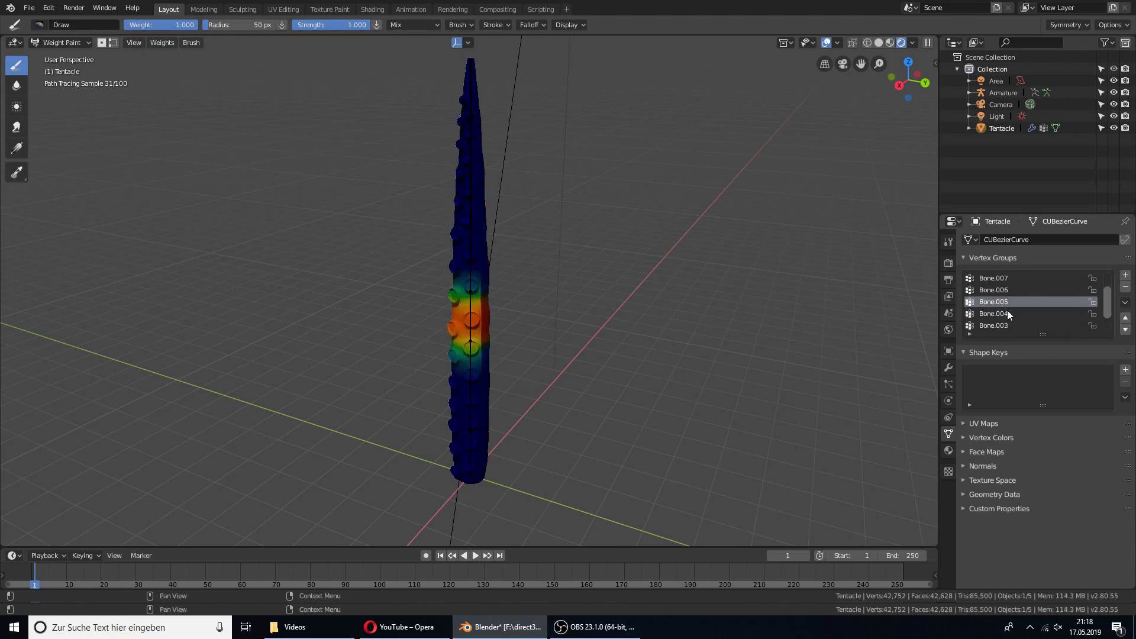
{"action": "left_click", "coordinate": [1000, 289]}
{"action": "left_click", "coordinate": [1000, 280]}
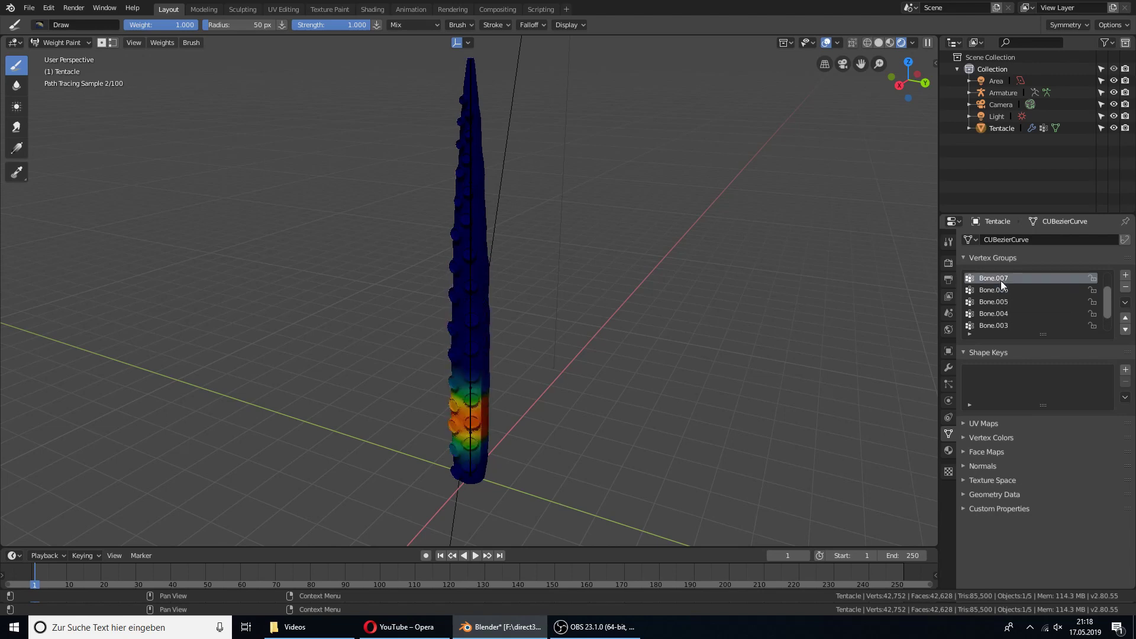
{"action": "scroll", "coordinate": [1007, 307], "scroll_direction": "up", "scroll_amount": 2}
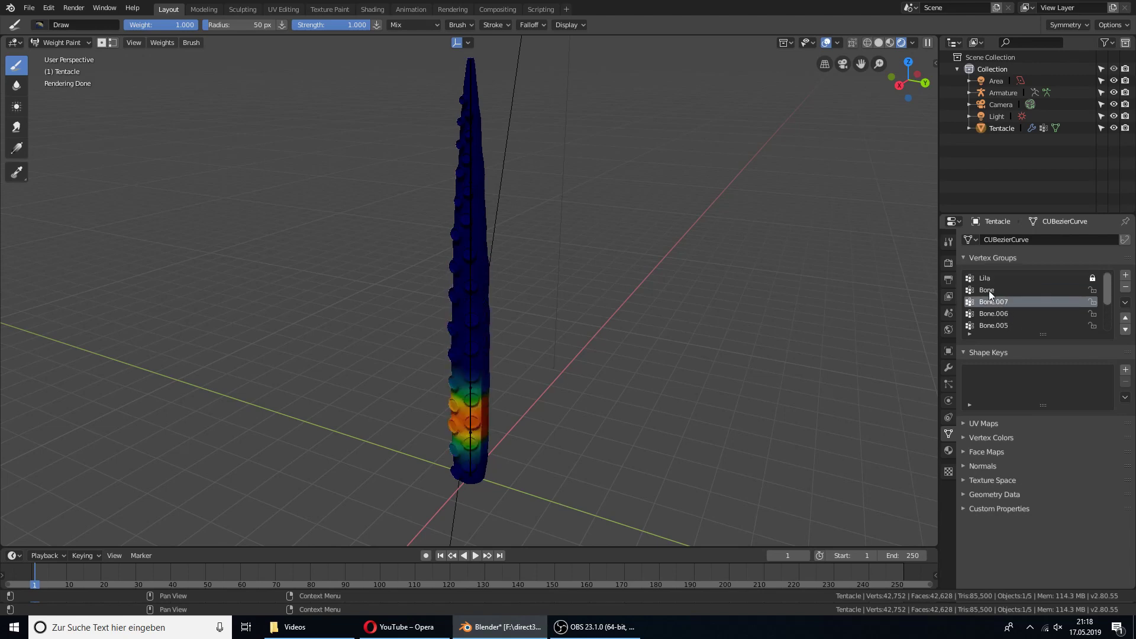
{"action": "left_click", "coordinate": [988, 290]}
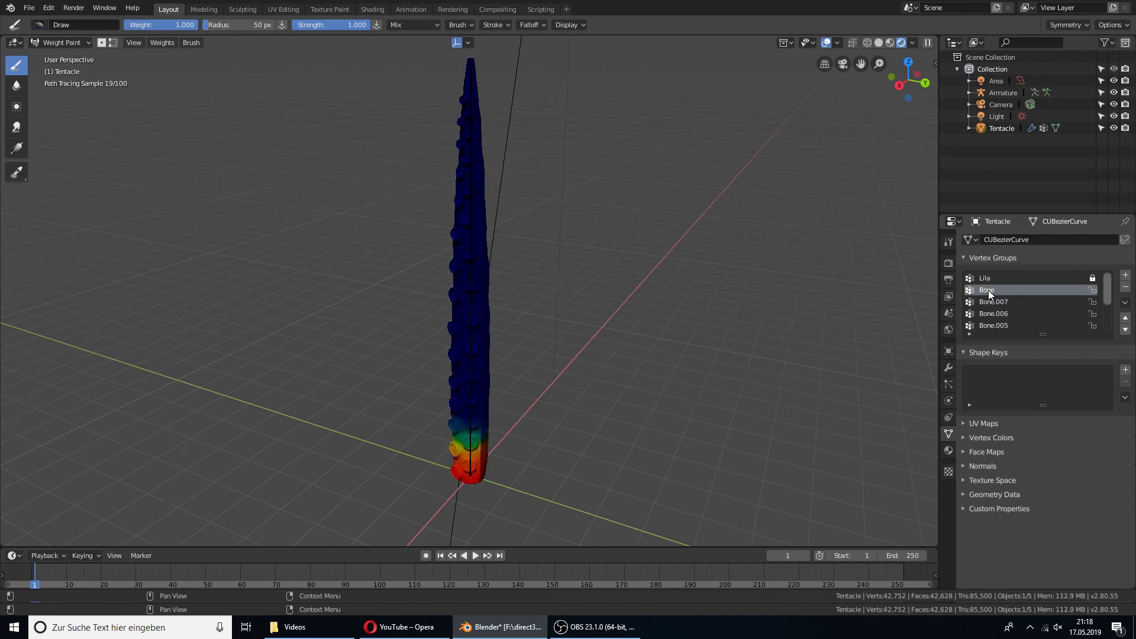
{"action": "left_click", "coordinate": [63, 41]}
{"action": "left_click", "coordinate": [71, 54]}
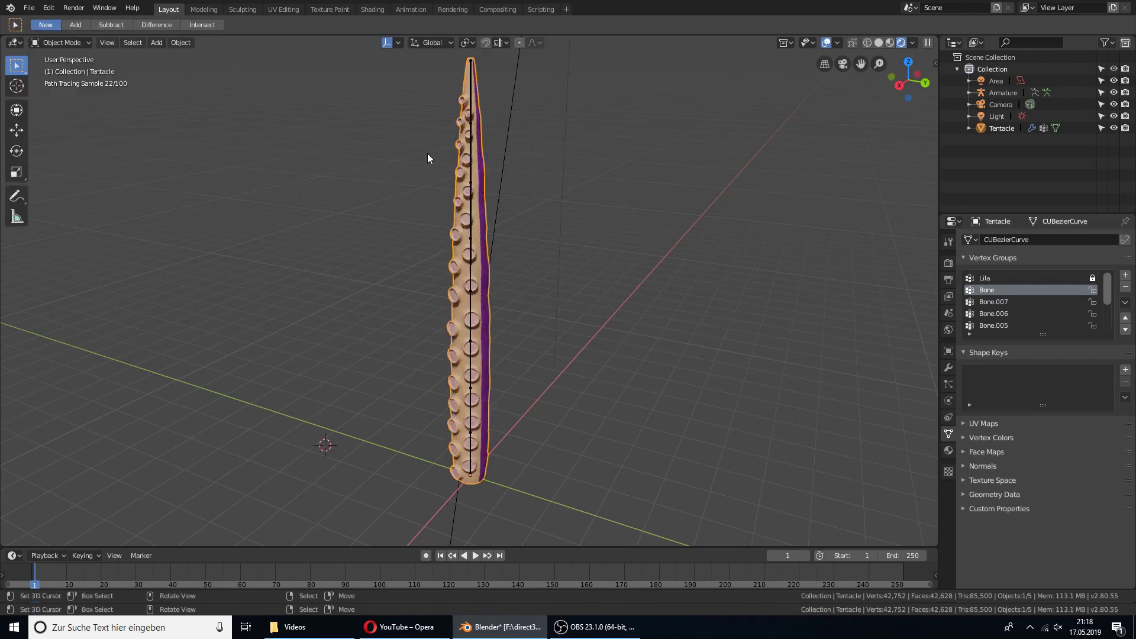
- Put the armature in Pose Mode and bend a middle bone in front view
{"action": "left_click", "coordinate": [467, 101]}
{"action": "left_click", "coordinate": [80, 44]}
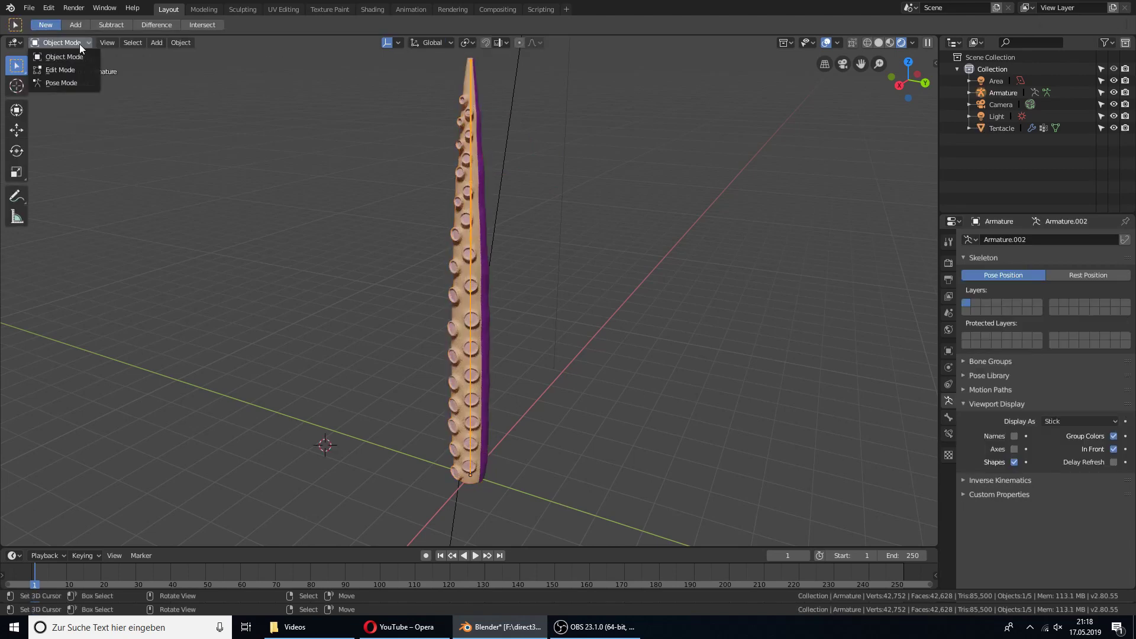
{"action": "left_click", "coordinate": [71, 84]}
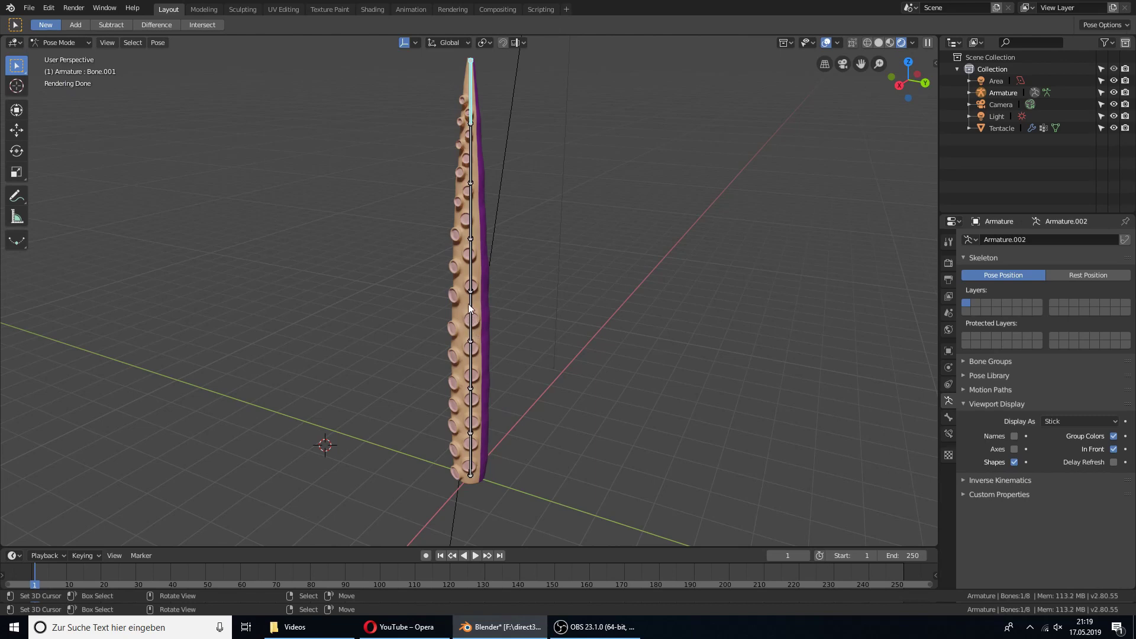
{"action": "left_click", "coordinate": [469, 273]}
{"action": "key", "text": "KP_1"}
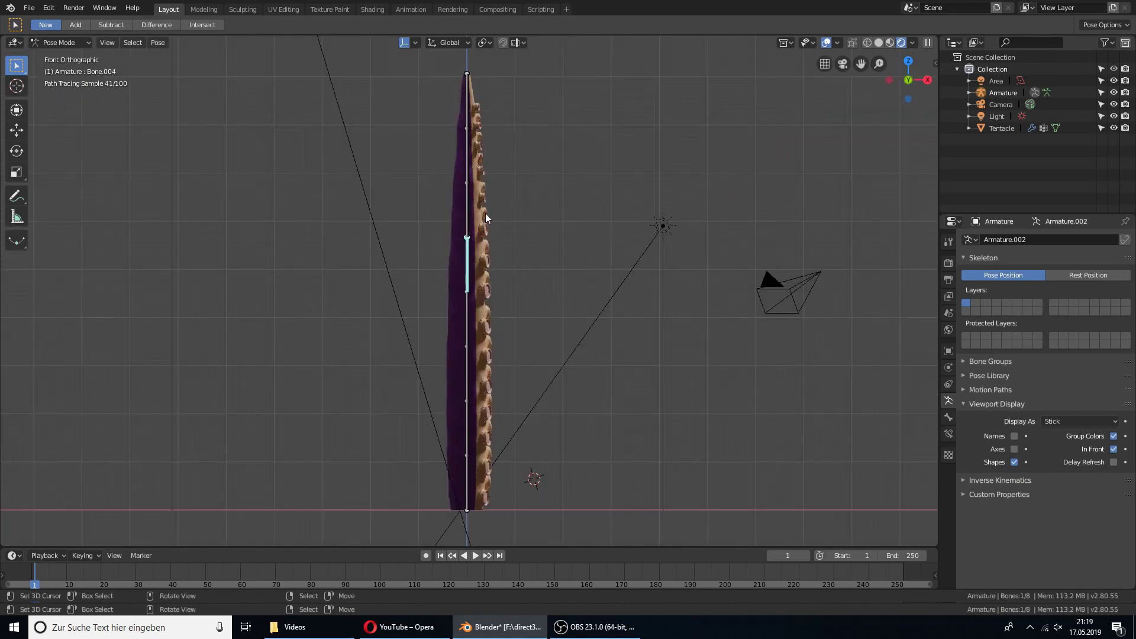
{"action": "key", "text": "r"}
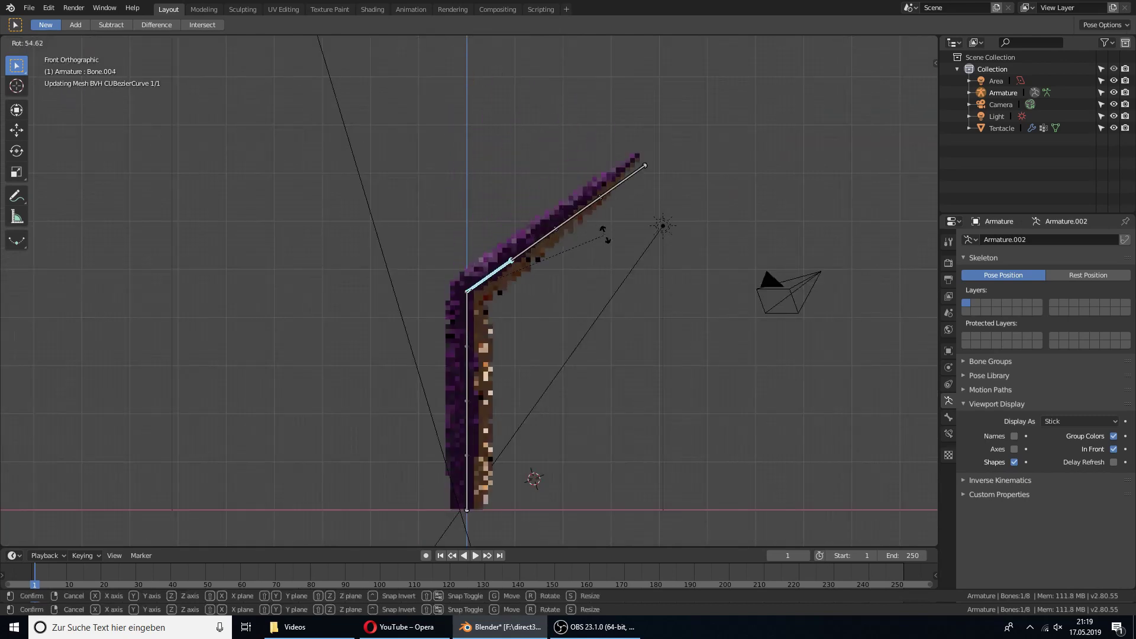
{"action": "left_click", "coordinate": [603, 236]}
- Bend the tip bone upward and the bone below it by 44°
{"action": "left_click", "coordinate": [599, 202]}
{"action": "left_click", "coordinate": [632, 179]}
{"action": "key", "text": "r"}
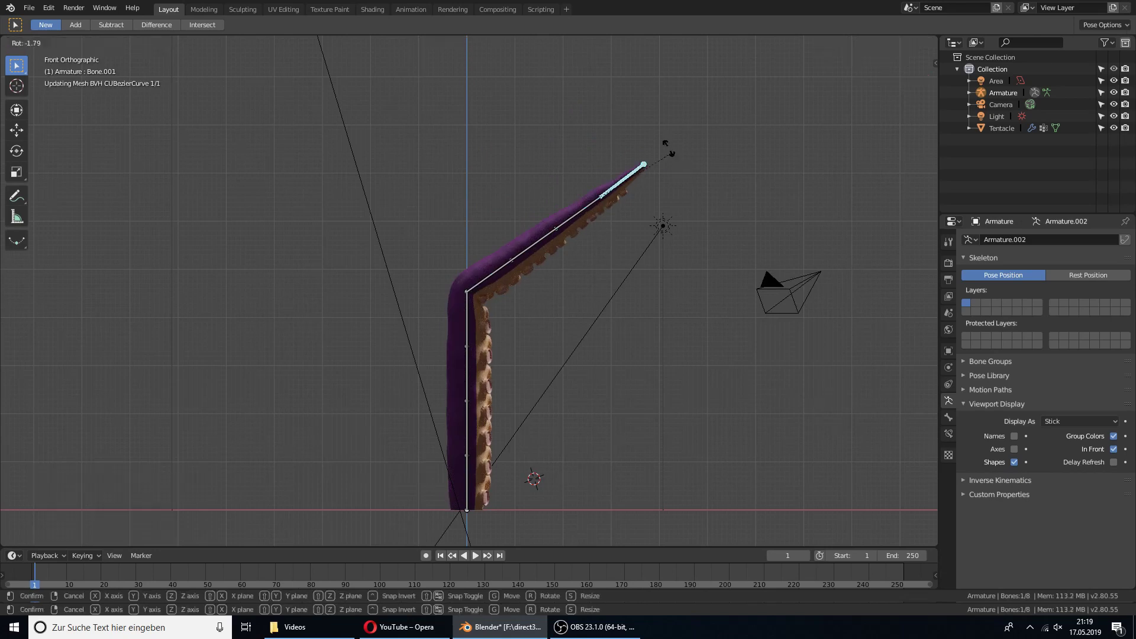
{"action": "left_click", "coordinate": [597, 231]}
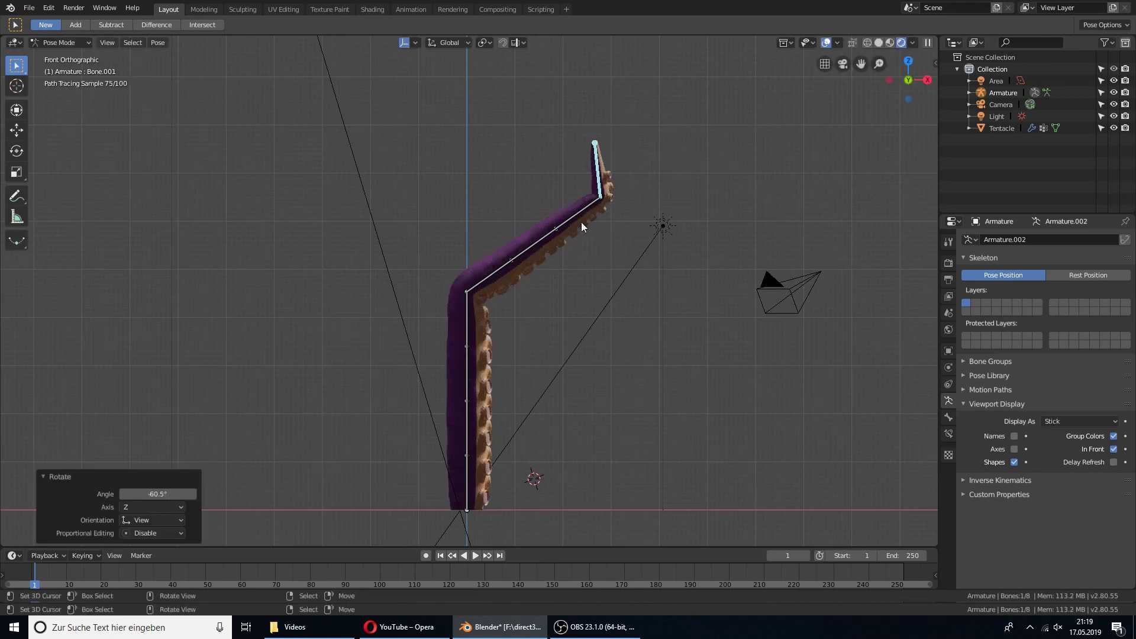
{"action": "left_click", "coordinate": [577, 227]}
{"action": "key", "text": "r"}
{"action": "left_click", "coordinate": [650, 237]}
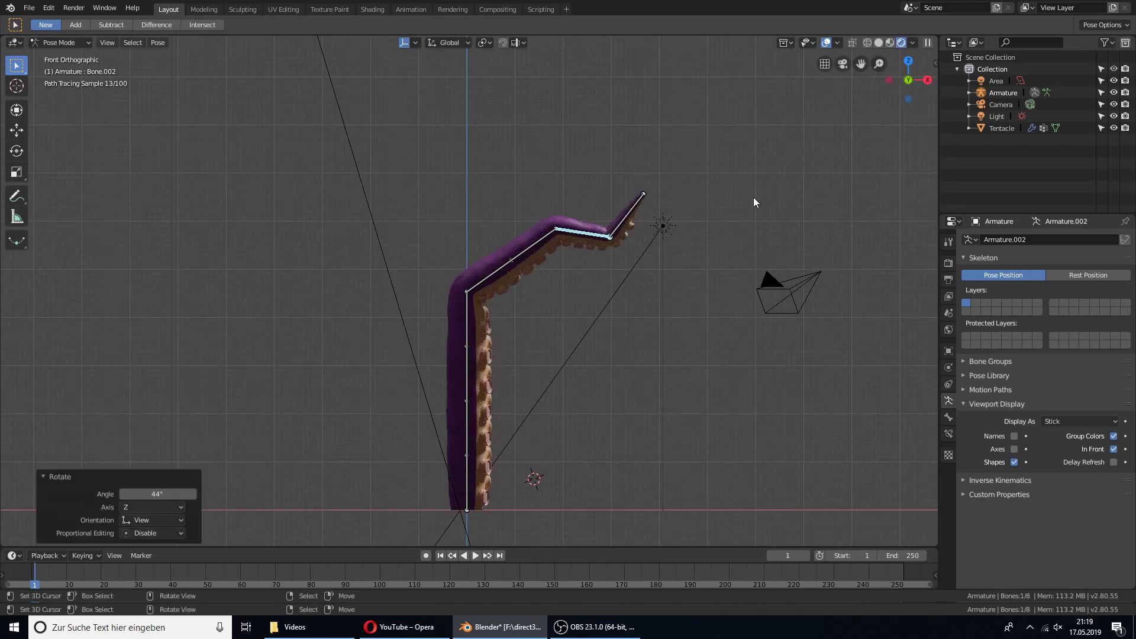
- Inspect the bent tentacle, then clear all bone rotations to straighten it
{"action": "mouse_move", "coordinate": [754, 197]}
{"action": "middle_mouse_down"}
{"action": "mouse_move", "coordinate": [507, 218]}
{"action": "mouse_move", "coordinate": [490, 231]}
{"action": "middle_mouse_up"}
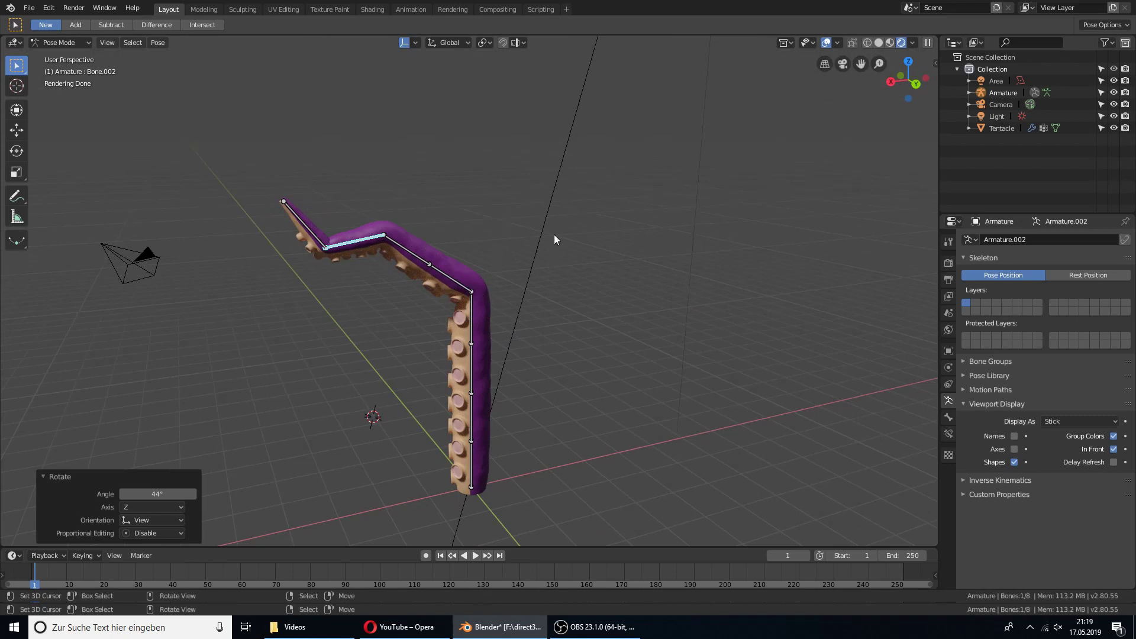
{"action": "mouse_move", "coordinate": [554, 238]}
{"action": "middle_mouse_down"}
{"action": "mouse_move", "coordinate": [463, 230]}
{"action": "mouse_move", "coordinate": [540, 238]}
{"action": "middle_mouse_up"}
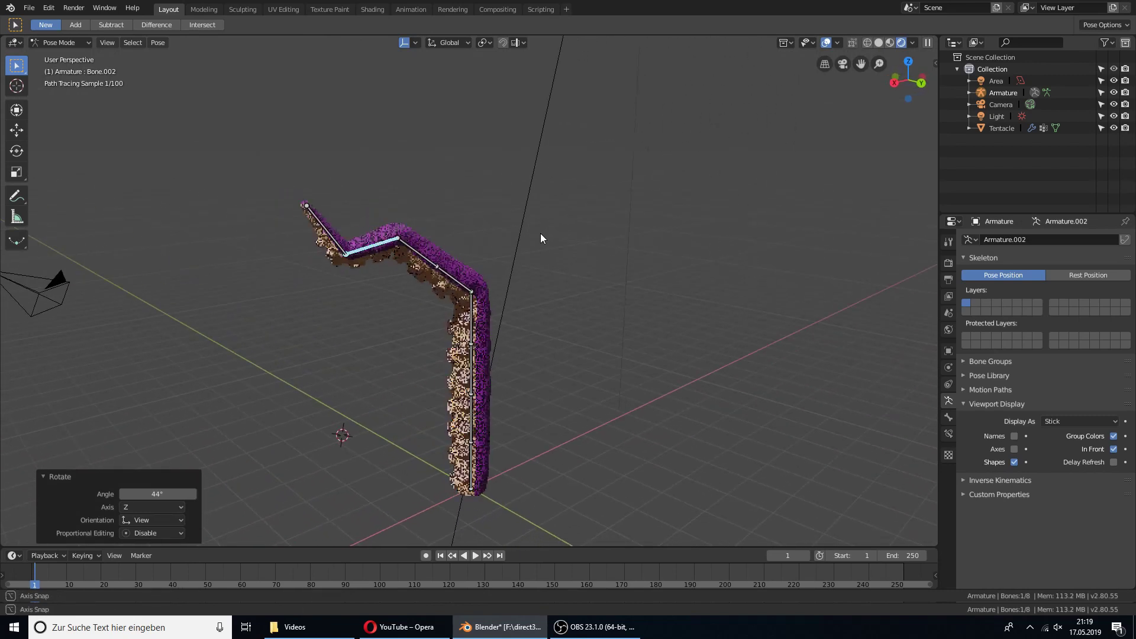
{"action": "key", "text": "a"}
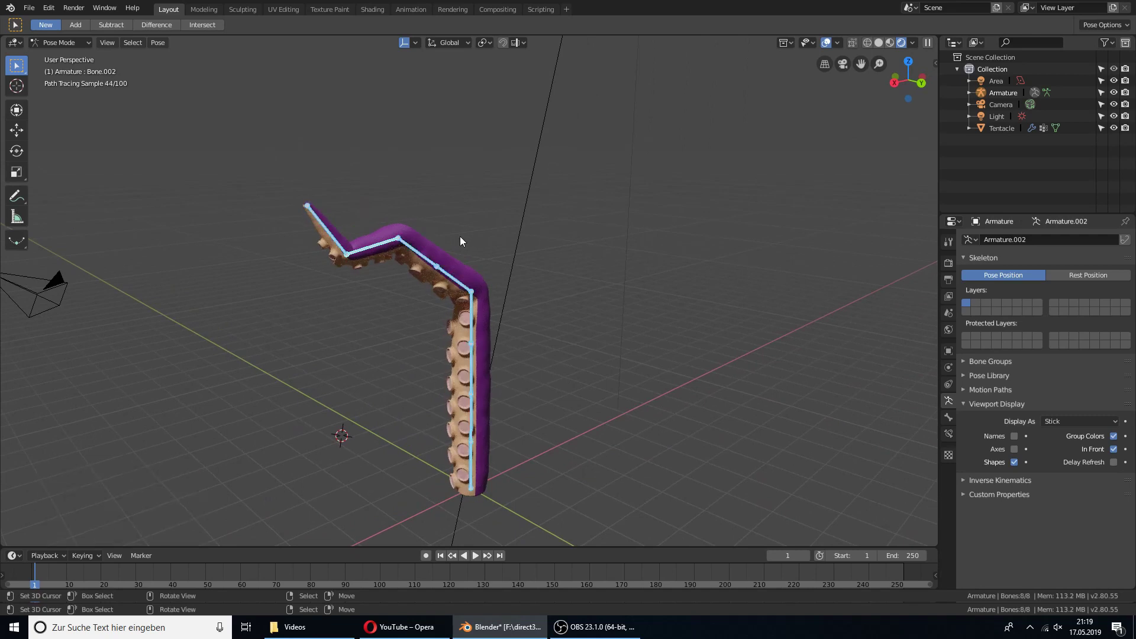
{"action": "key", "text": "alt+r"}
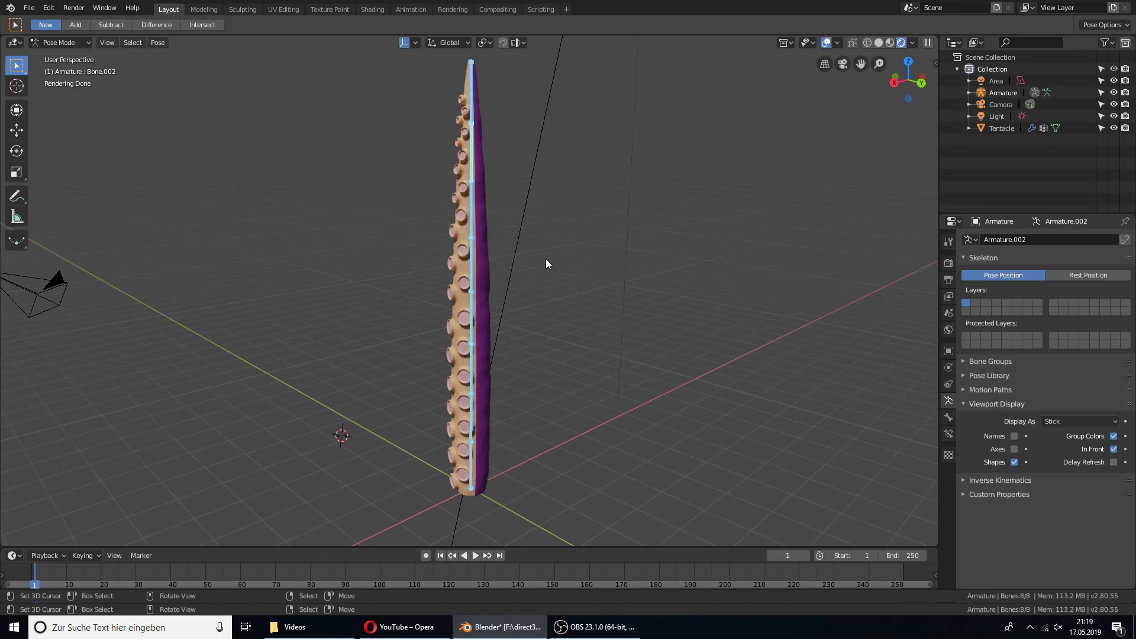
- Set Bendy Bones Segments to 4 on the top bone and Bone.002
{"action": "middle_click_drag", "start_coordinate": [546, 258], "coordinate": [648, 274]}
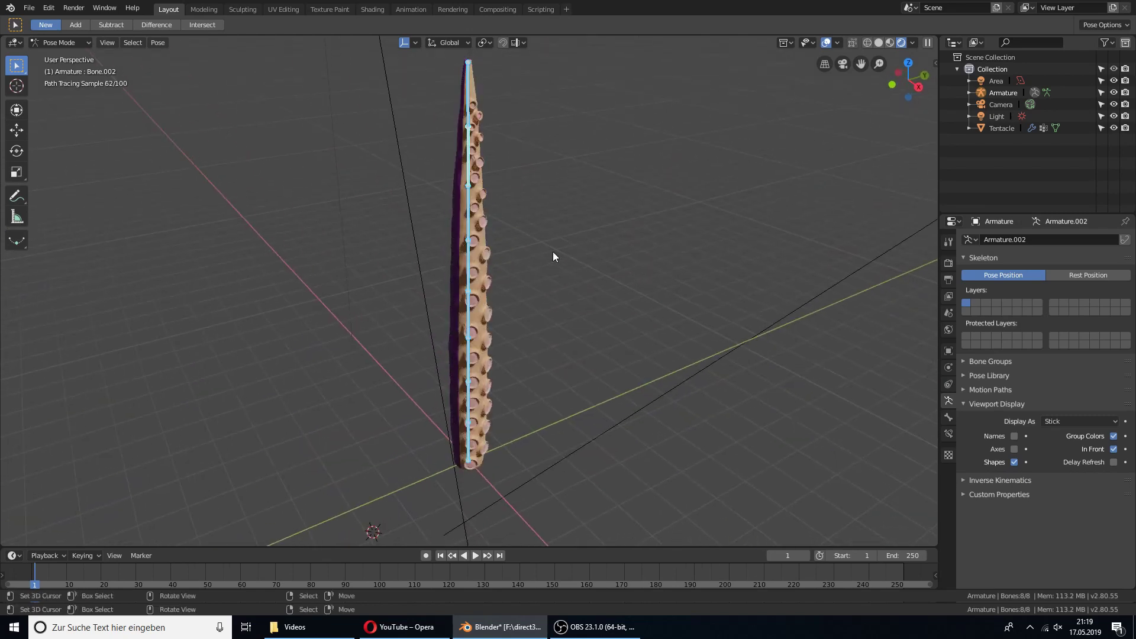
{"action": "left_click", "coordinate": [469, 95]}
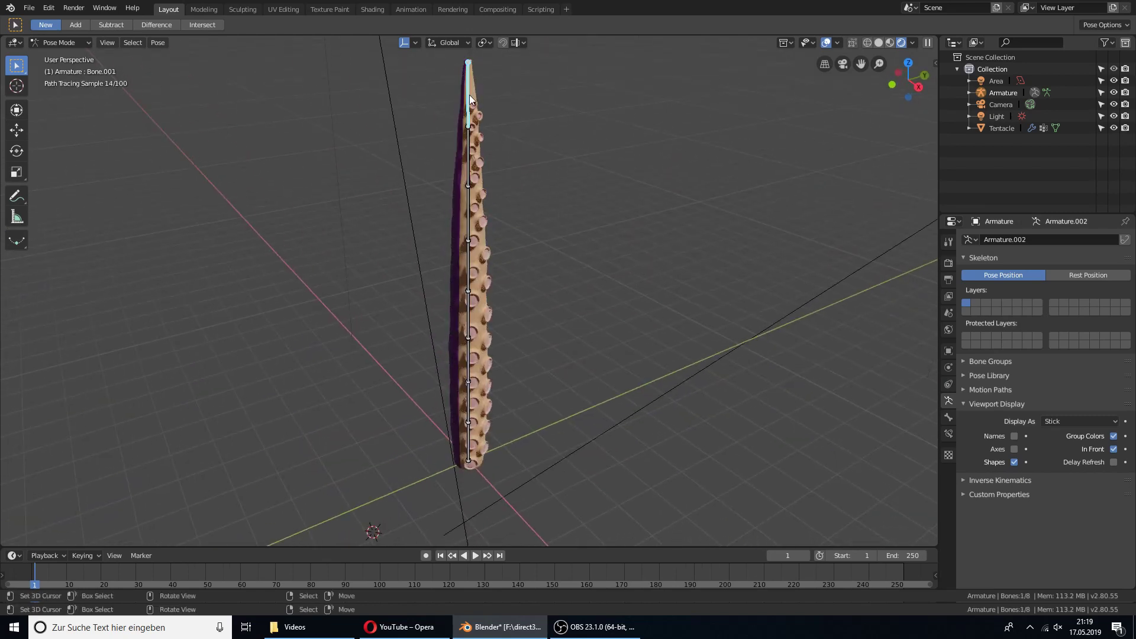
{"action": "left_click", "coordinate": [952, 418]}
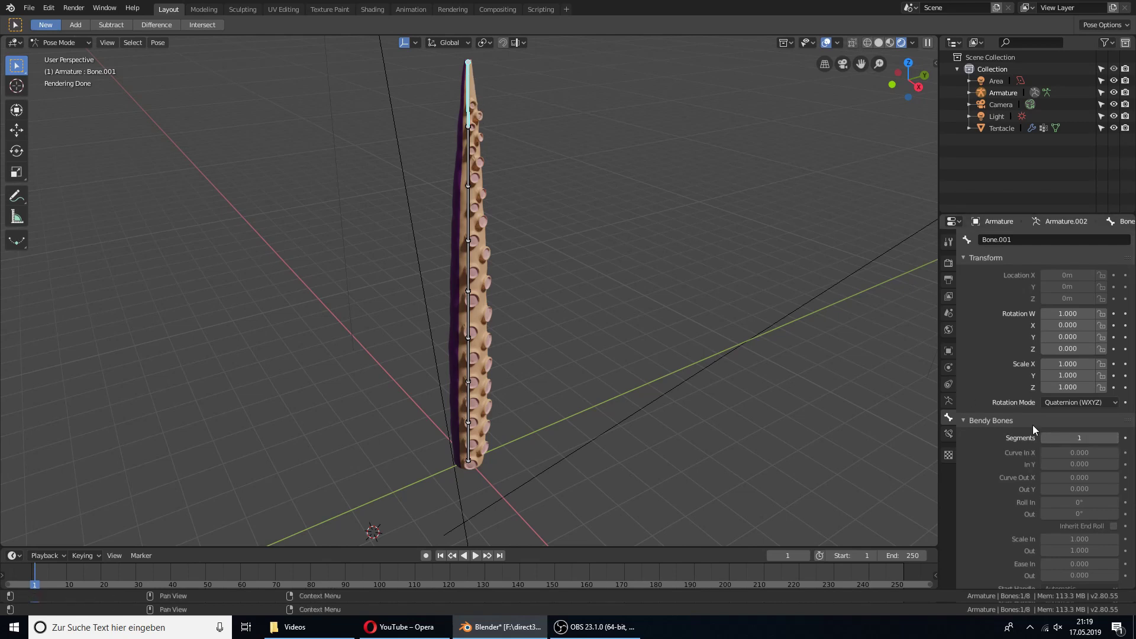
{"action": "left_click", "coordinate": [1085, 437]}
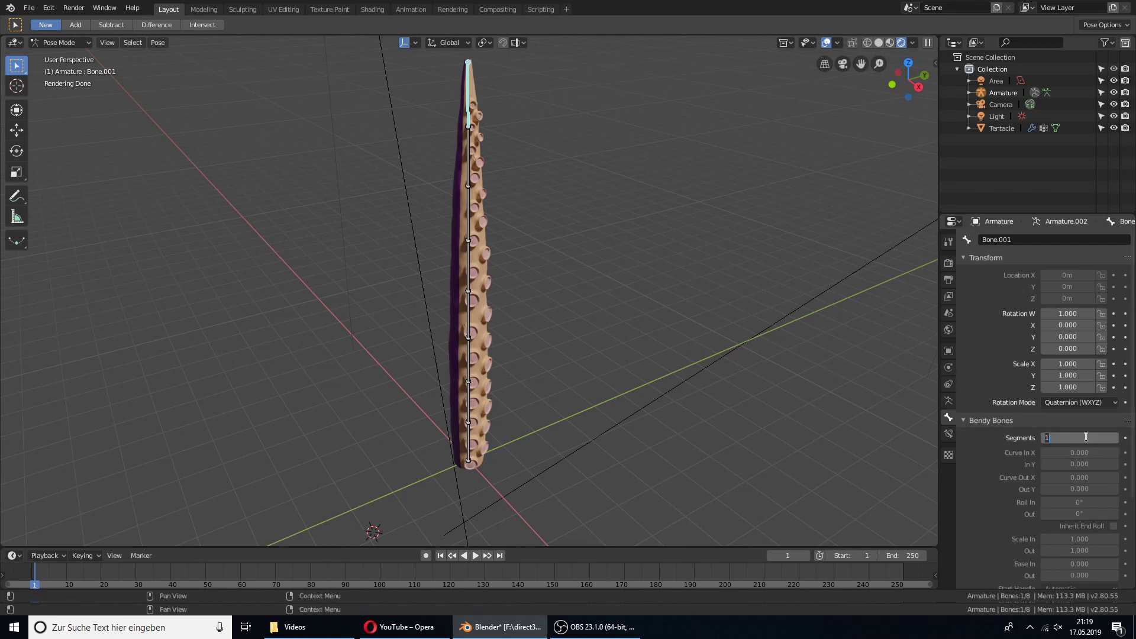
{"action": "type", "text": "4"}
{"action": "key", "text": "Return"}
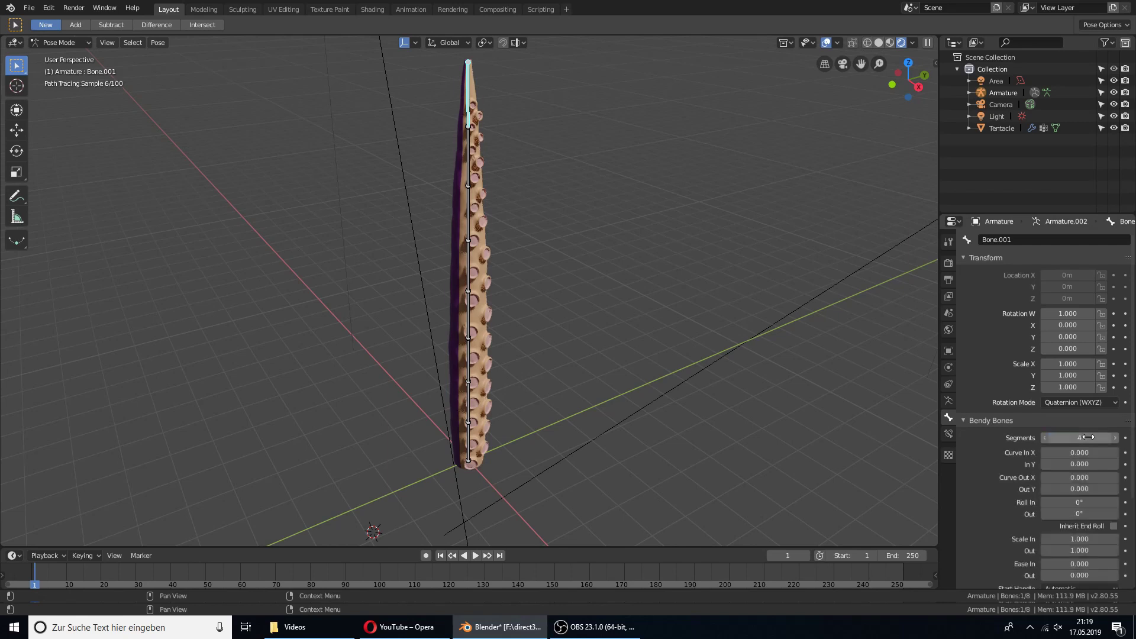
{"action": "left_click", "coordinate": [469, 154]}
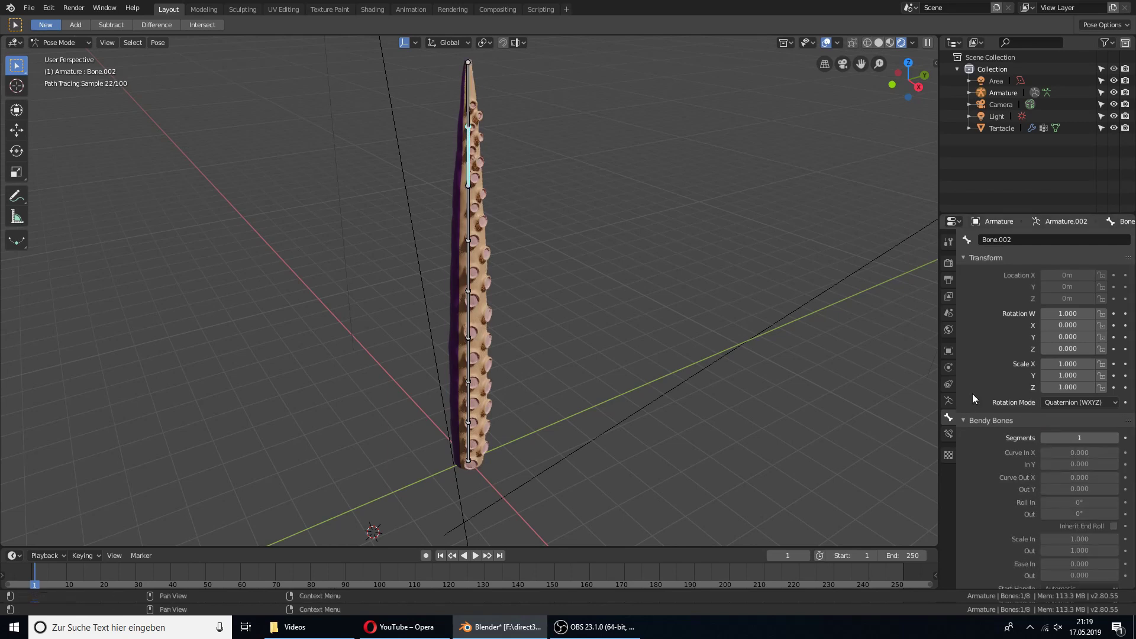
{"action": "left_click", "coordinate": [1080, 438]}
{"action": "type", "text": "4"}
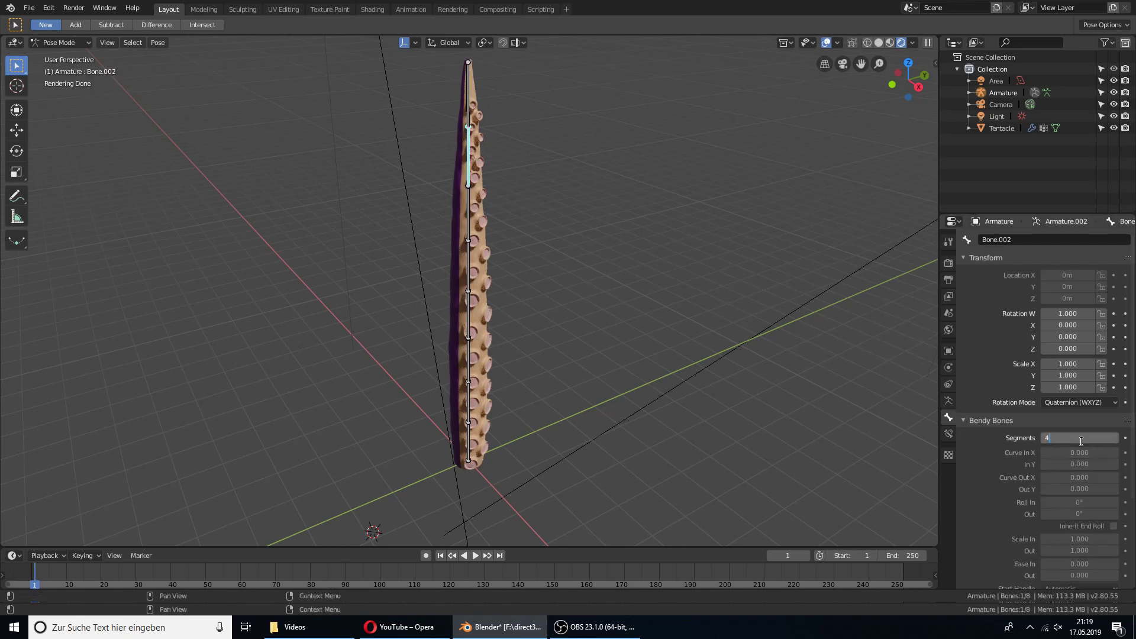
{"action": "key", "text": "Return"}
- Set Bendy Bones Segments to 4 on Bone.003, Bone.004 and the bottom bone
{"action": "left_click", "coordinate": [468, 212]}
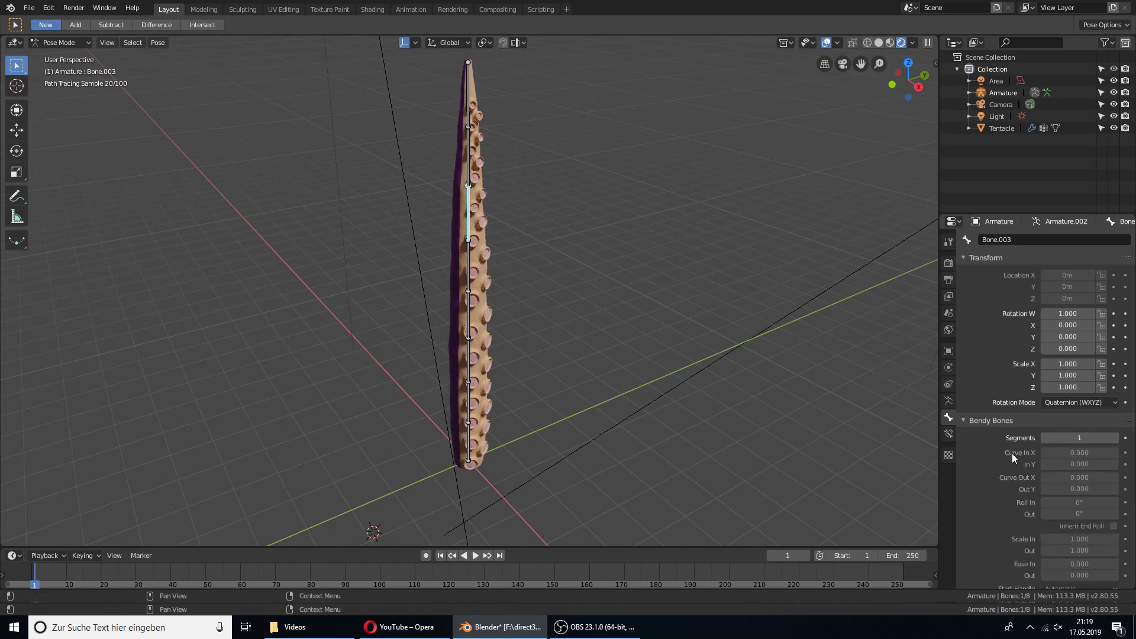
{"action": "left_click", "coordinate": [1060, 438]}
{"action": "type", "text": "4"}
{"action": "key", "text": "Return"}
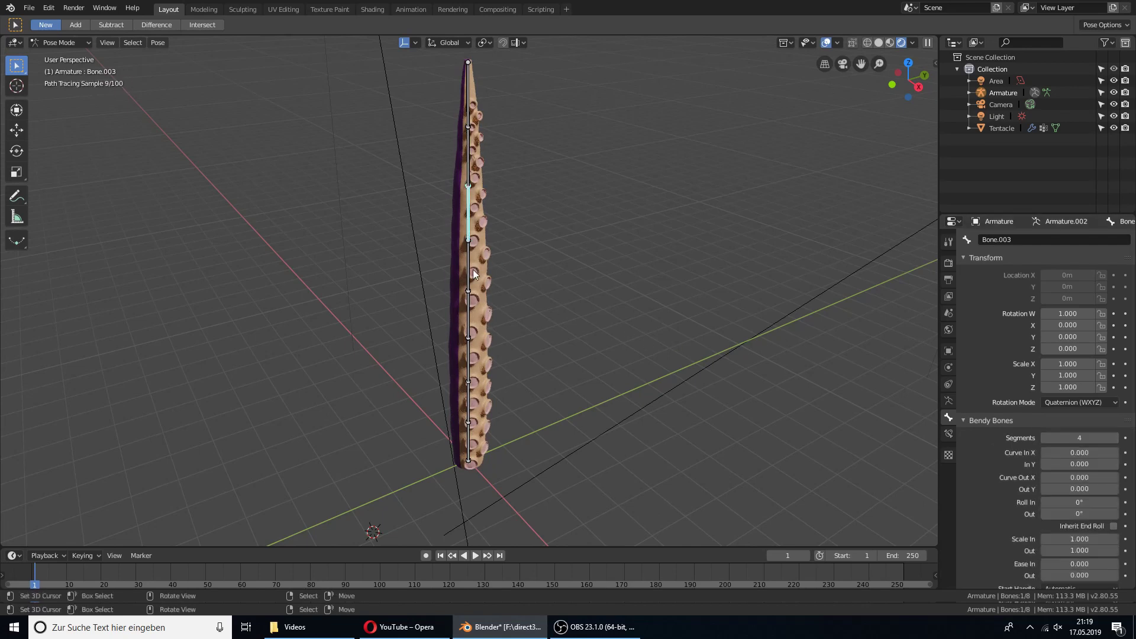
{"action": "left_click", "coordinate": [472, 274]}
{"action": "left_click", "coordinate": [1080, 437]}
{"action": "type", "text": "4"}
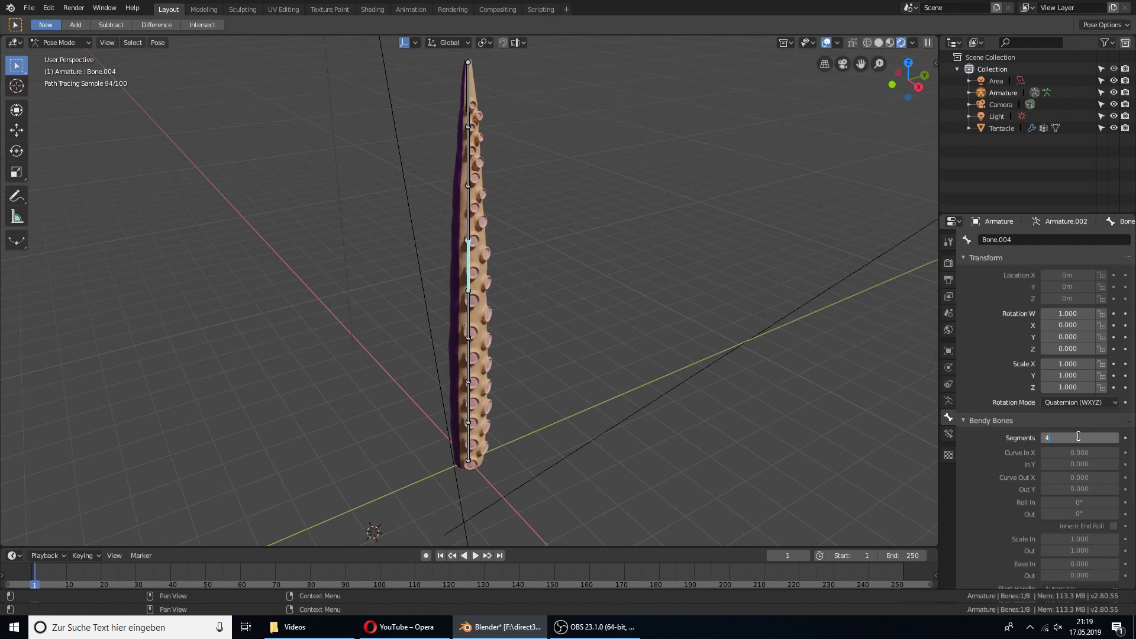
{"action": "key", "text": "Return"}
{"action": "left_click", "coordinate": [473, 313]}
{"action": "left_click", "coordinate": [469, 441]}
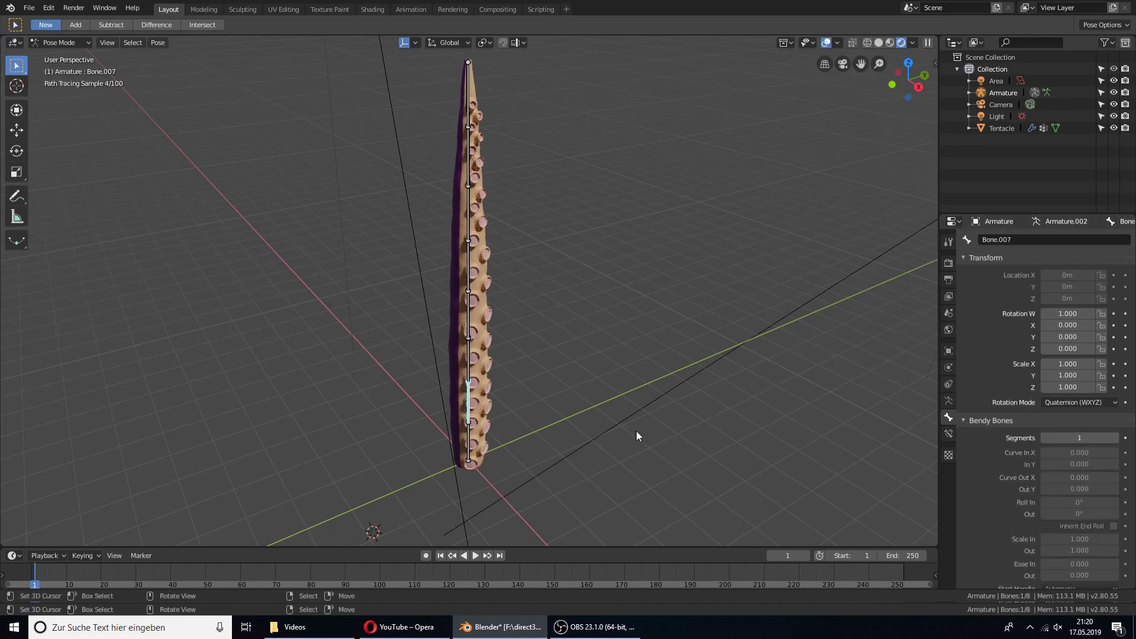
{"action": "left_click", "coordinate": [1058, 437]}
{"action": "type", "text": "4"}
{"action": "key", "text": "Return"}
- In front view, bend Bone.004 about 44° and Bone.003 by 31.5°
{"action": "left_click", "coordinate": [469, 266]}
{"action": "key", "text": "KP_1"}
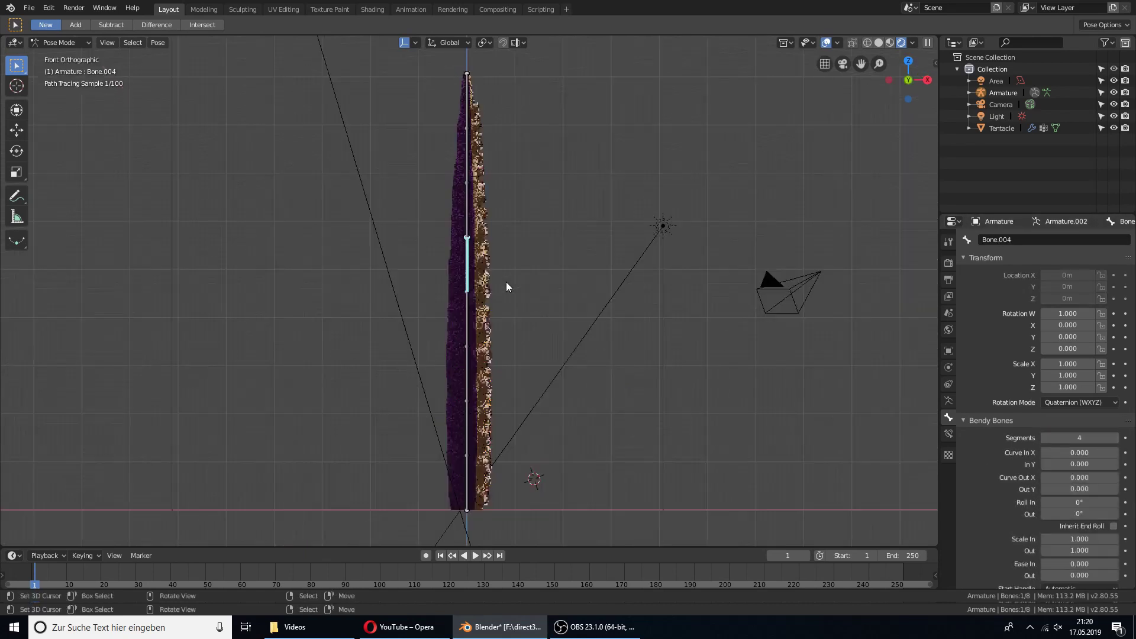
{"action": "key", "text": "r"}
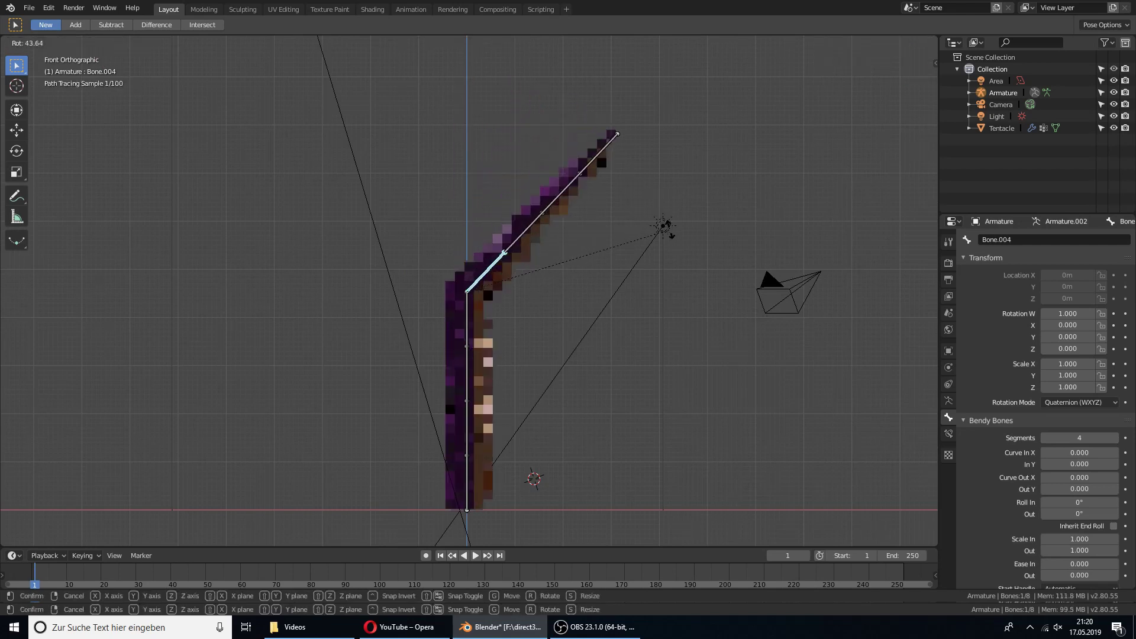
{"action": "left_click", "coordinate": [635, 187]}
{"action": "left_click", "coordinate": [580, 178]}
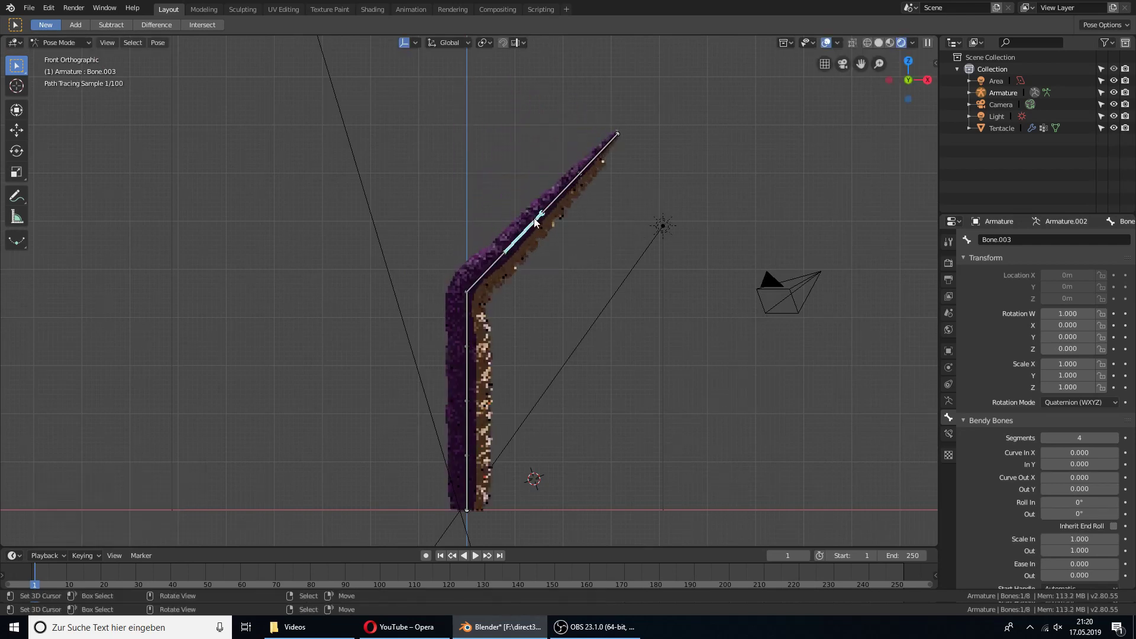
{"action": "key", "text": "r"}
{"action": "left_click", "coordinate": [645, 252]}
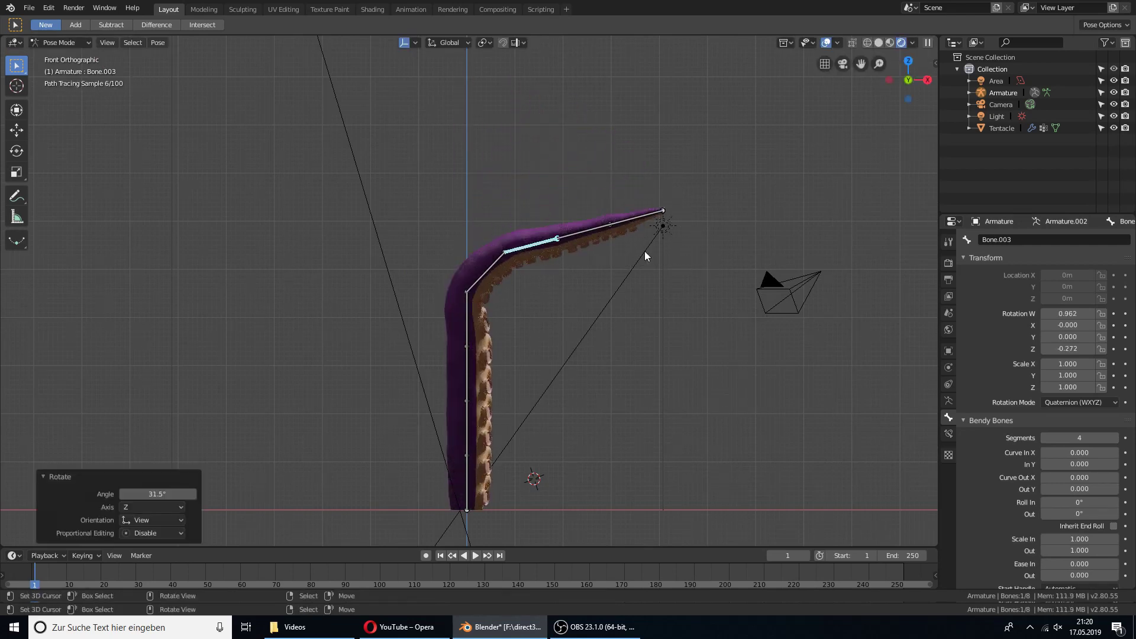
- Bend the tip bone and Bone.002 by -20.6°, then orbit to inspect the curve
{"action": "left_click", "coordinate": [648, 215]}
{"action": "key", "text": "r"}
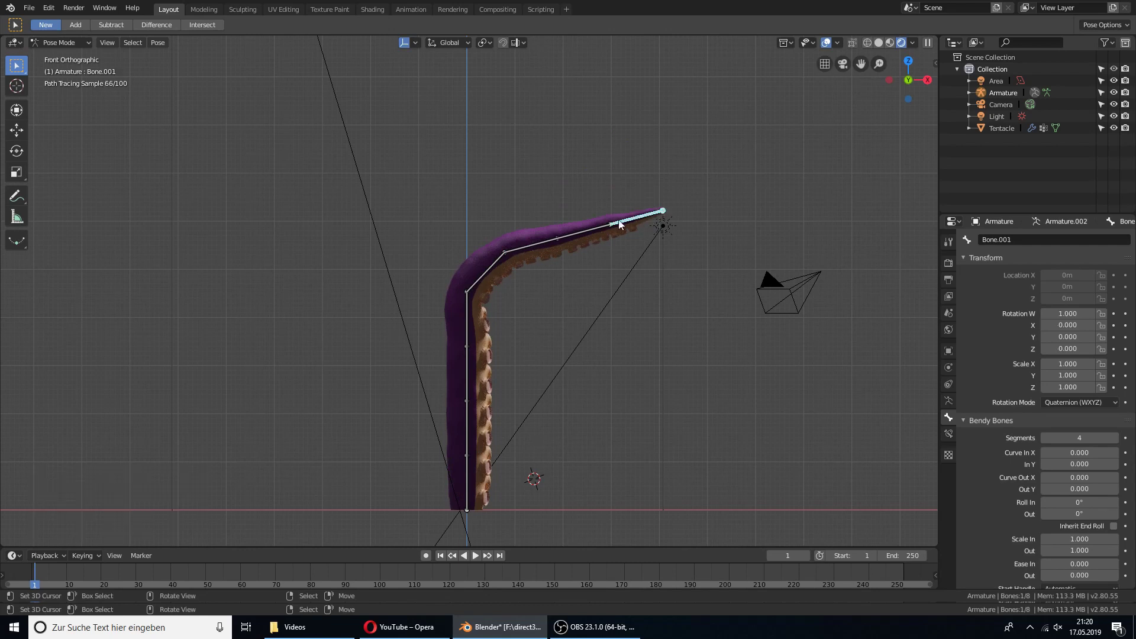
{"action": "left_click", "coordinate": [638, 200]}
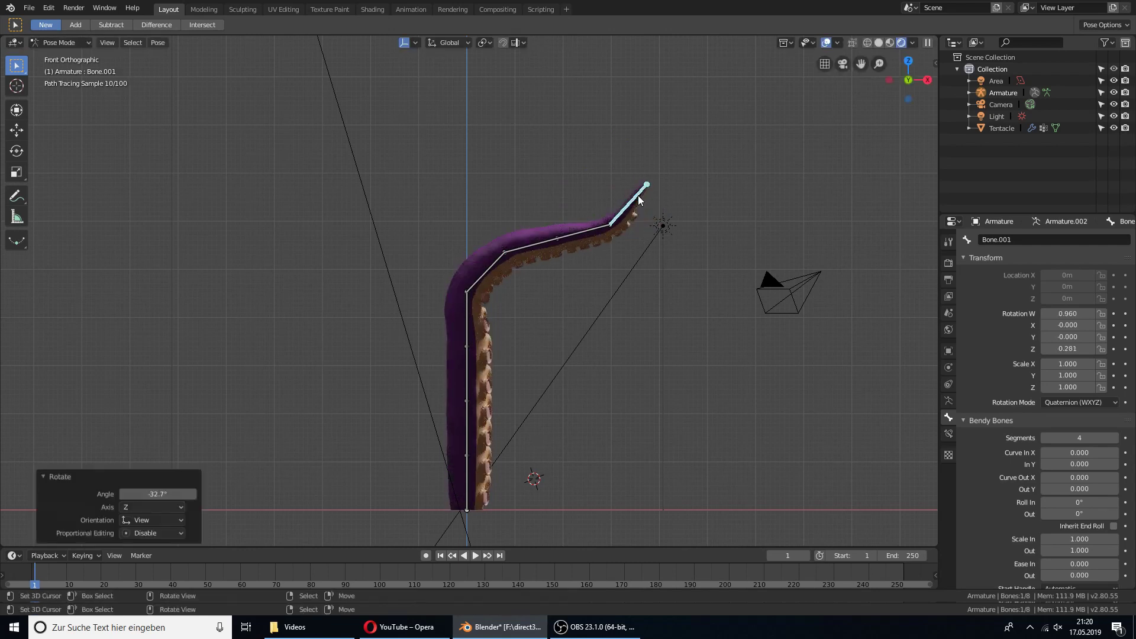
{"action": "left_click", "coordinate": [611, 227]}
{"action": "key", "text": "r"}
{"action": "left_click", "coordinate": [693, 238]}
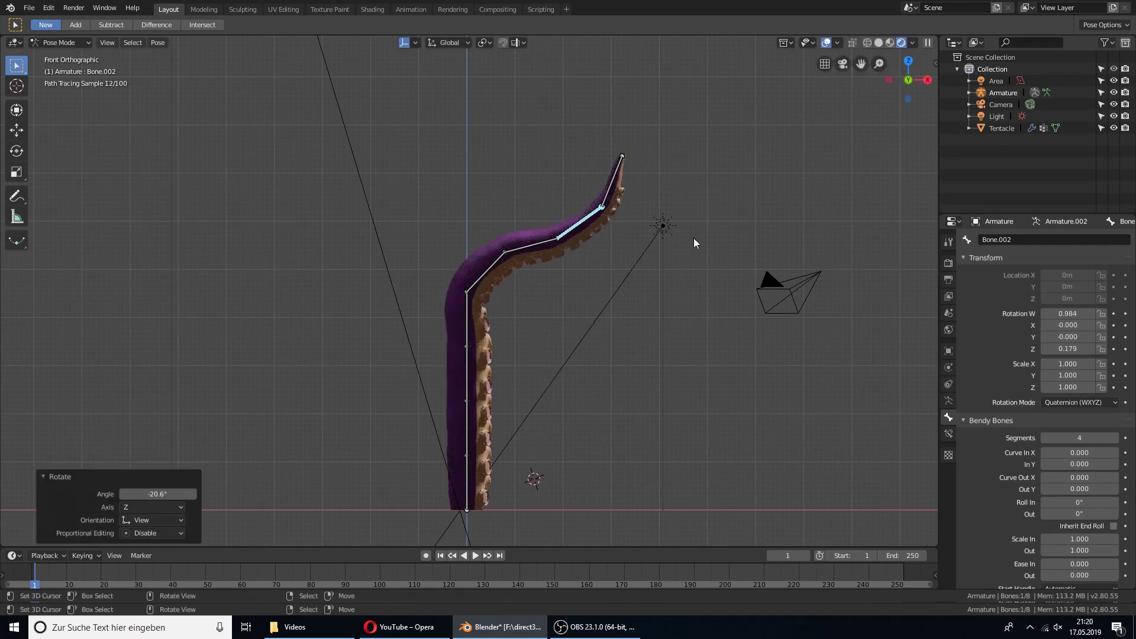
{"action": "mouse_move", "coordinate": [694, 237]}
{"action": "middle_mouse_down"}
{"action": "mouse_move", "coordinate": [661, 228]}
{"action": "mouse_move", "coordinate": [477, 261]}
{"action": "mouse_move", "coordinate": [434, 253]}
{"action": "middle_mouse_up"}
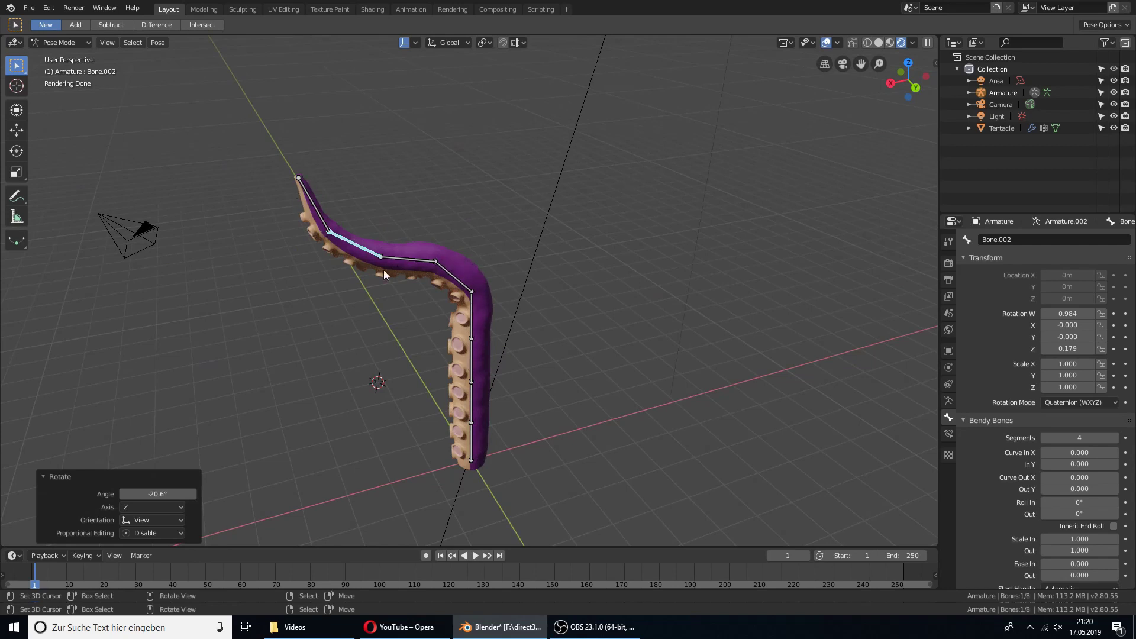
{"action": "mouse_move", "coordinate": [524, 244]}
{"action": "middle_mouse_down"}
{"action": "mouse_move", "coordinate": [460, 209]}
{"action": "mouse_move", "coordinate": [612, 241]}
{"action": "mouse_move", "coordinate": [683, 230]}
{"action": "middle_mouse_up"}
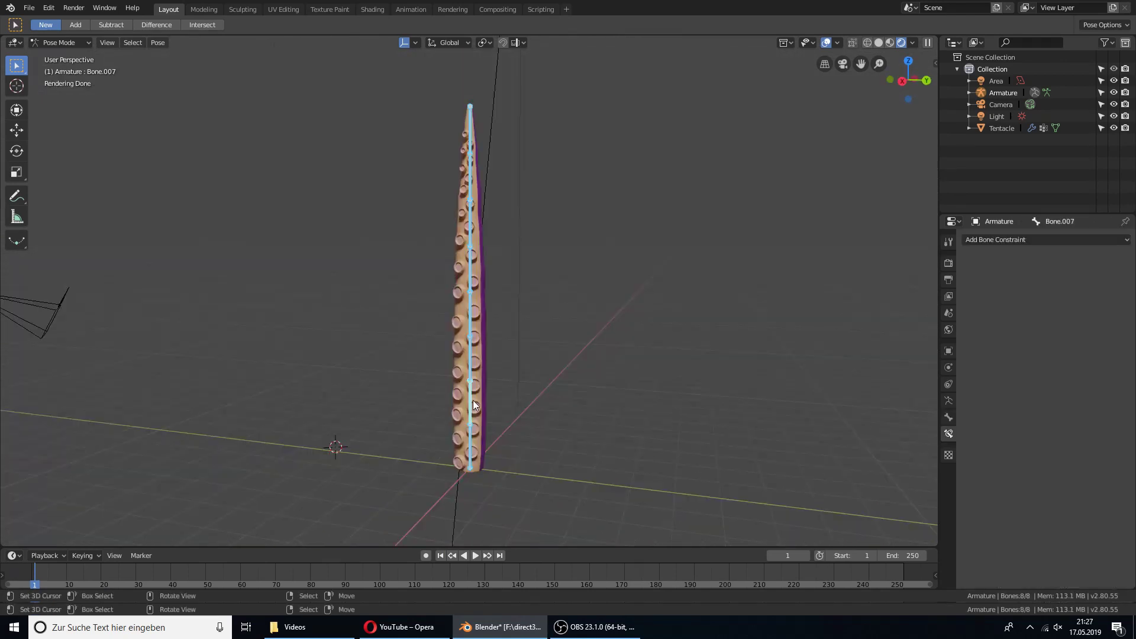
{"action": "left_click", "coordinate": [473, 401]}
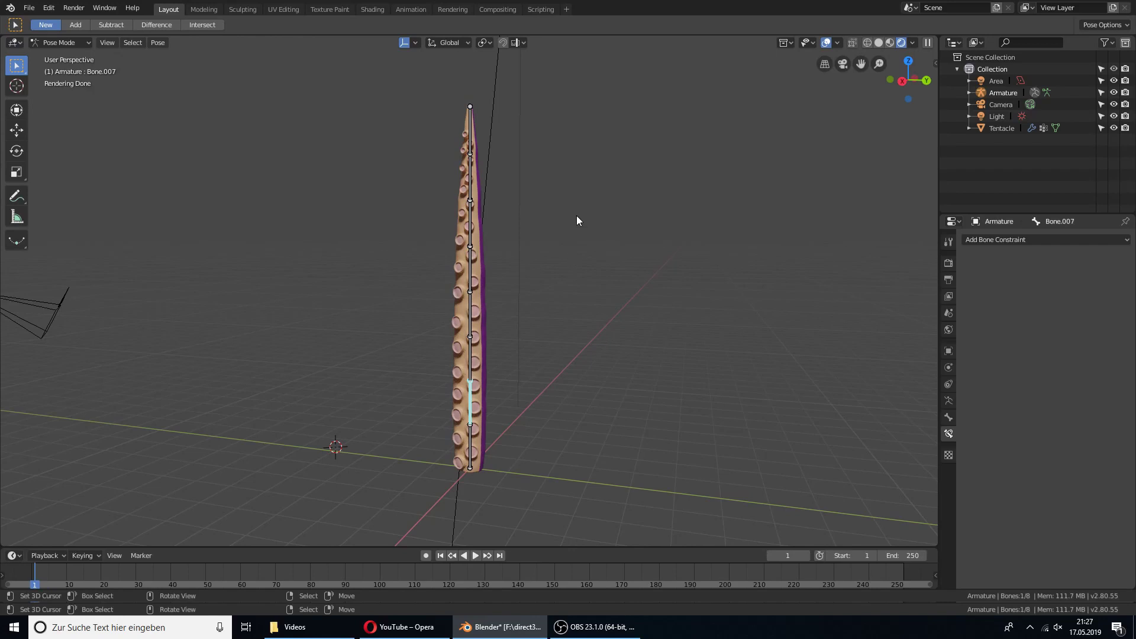
- Rotate Bone.007, Bone.006 and Bone.005 to tilt and curve the tentacle's lower part
{"action": "key", "text": "r"}
{"action": "left_click", "coordinate": [633, 243]}
{"action": "left_click", "coordinate": [488, 362]}
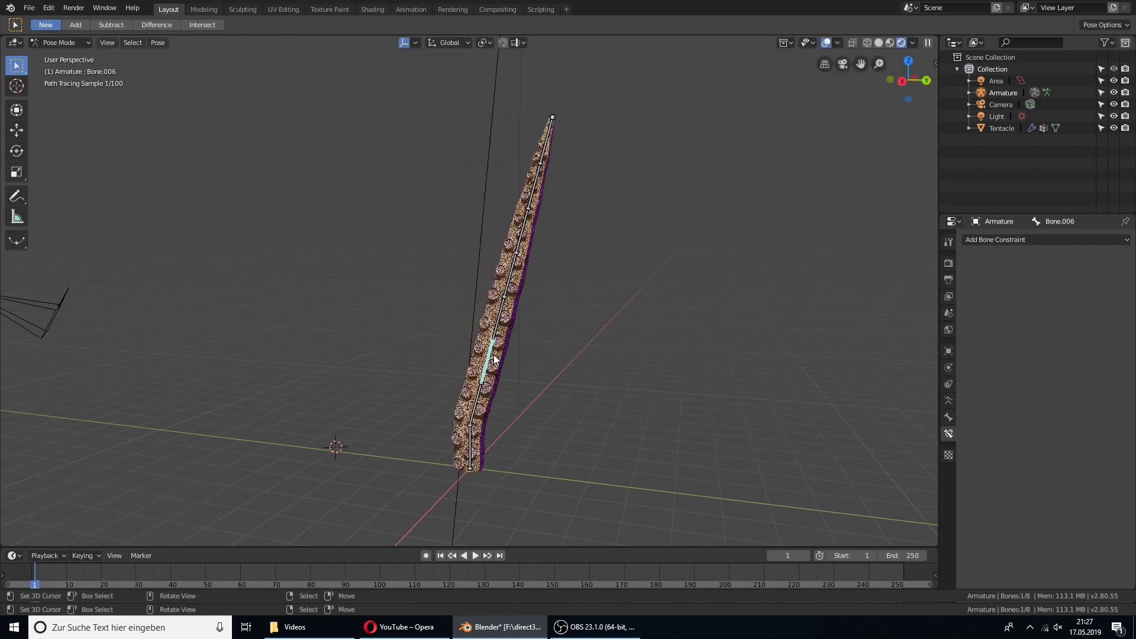
{"action": "key", "text": "r"}
{"action": "left_click", "coordinate": [696, 303]}
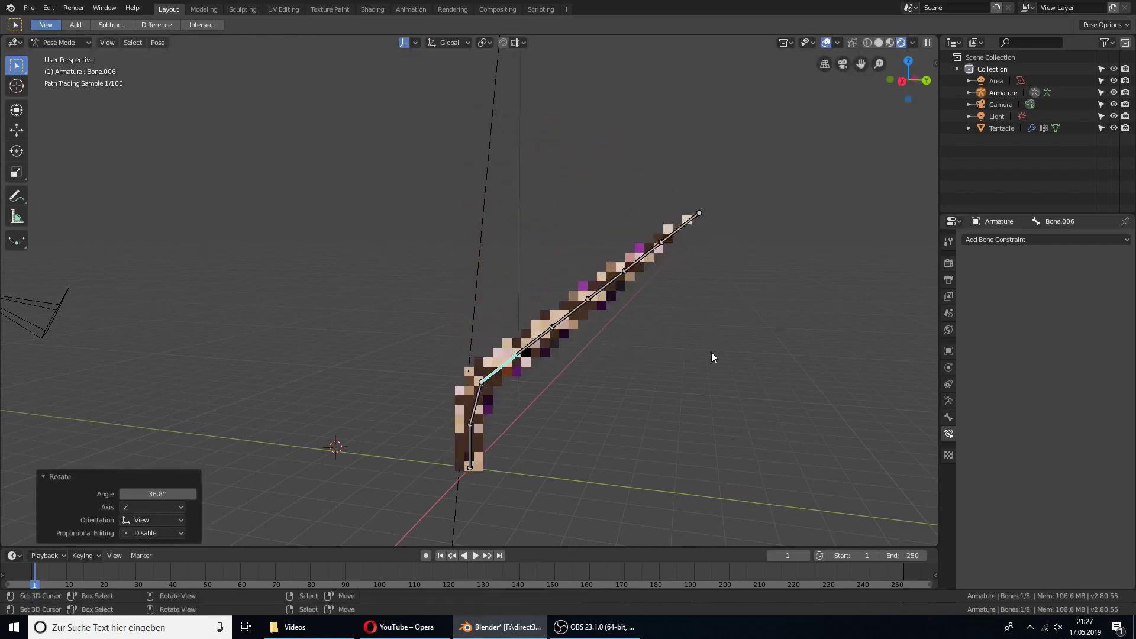
{"action": "left_click", "coordinate": [542, 336]}
{"action": "key", "text": "r"}
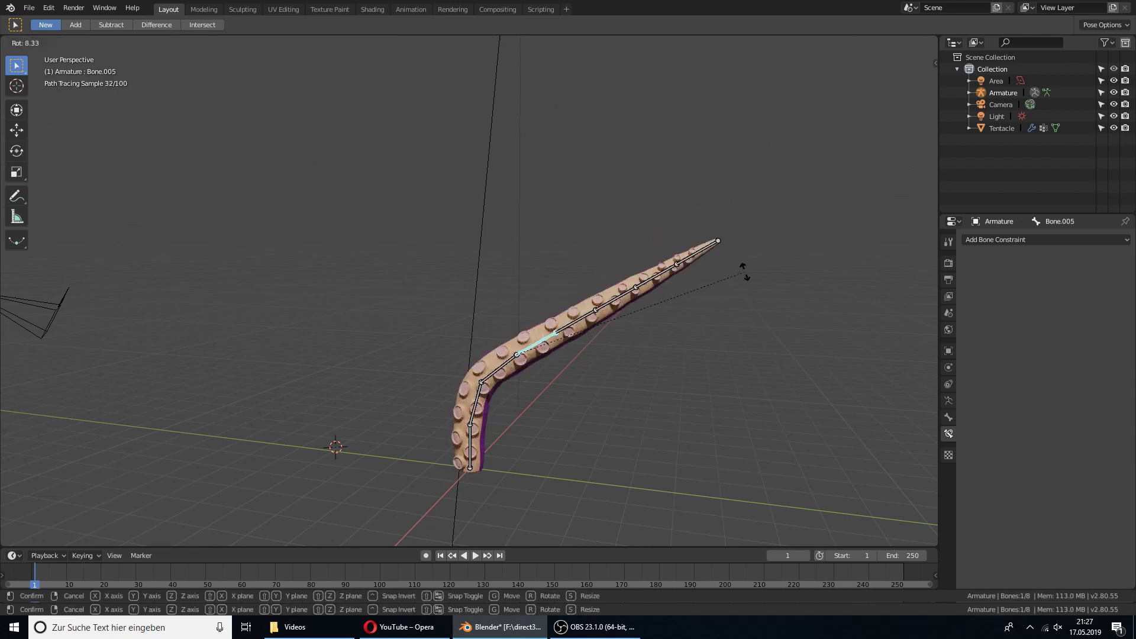
{"action": "left_click", "coordinate": [734, 249]}
- Rotate Bone.004, Bone.003 and the tip bone Bone.001 to curl the upper tentacle
{"action": "left_click", "coordinate": [582, 316]}
{"action": "key", "text": "r"}
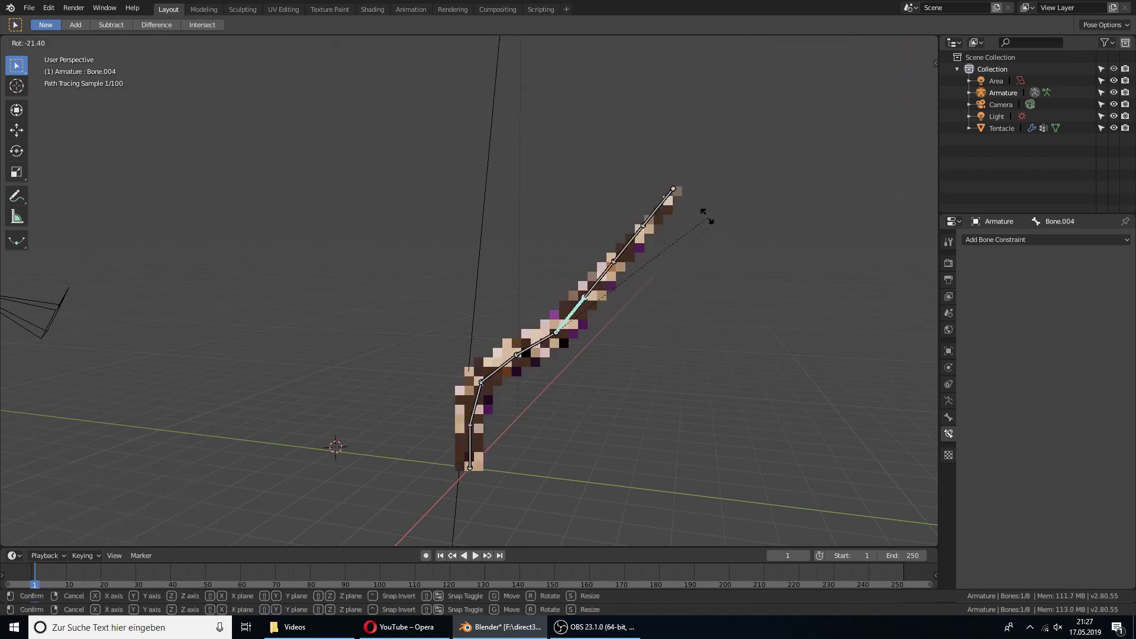
{"action": "left_click", "coordinate": [703, 215]}
{"action": "left_click", "coordinate": [614, 272]}
{"action": "key", "text": "r"}
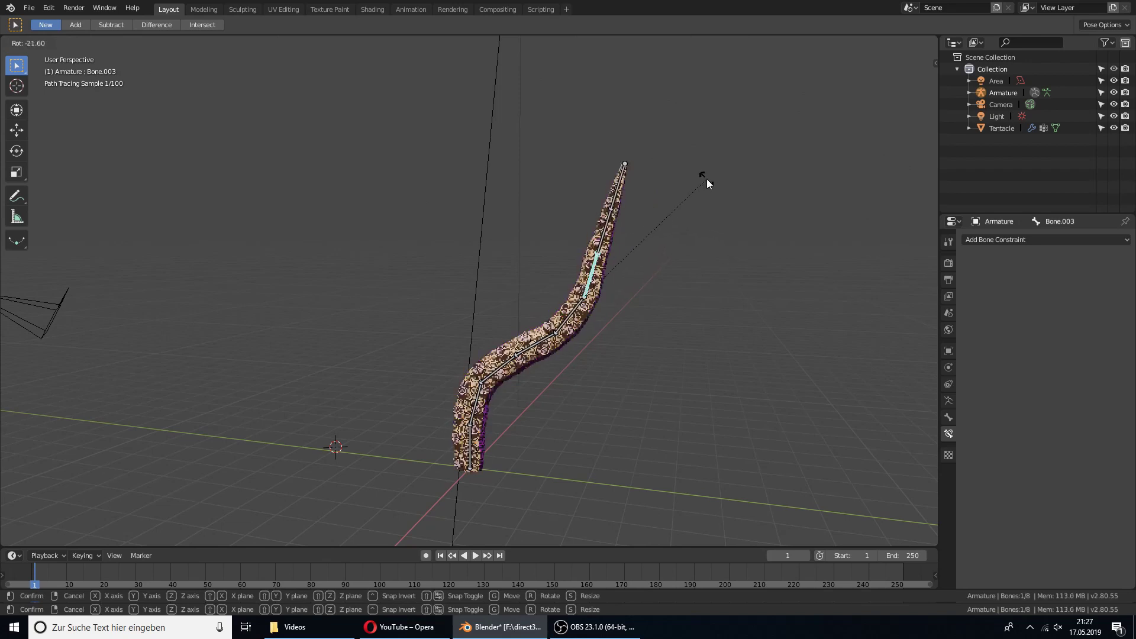
{"action": "left_click", "coordinate": [706, 179]}
{"action": "left_click", "coordinate": [628, 182]}
{"action": "key", "text": "r"}
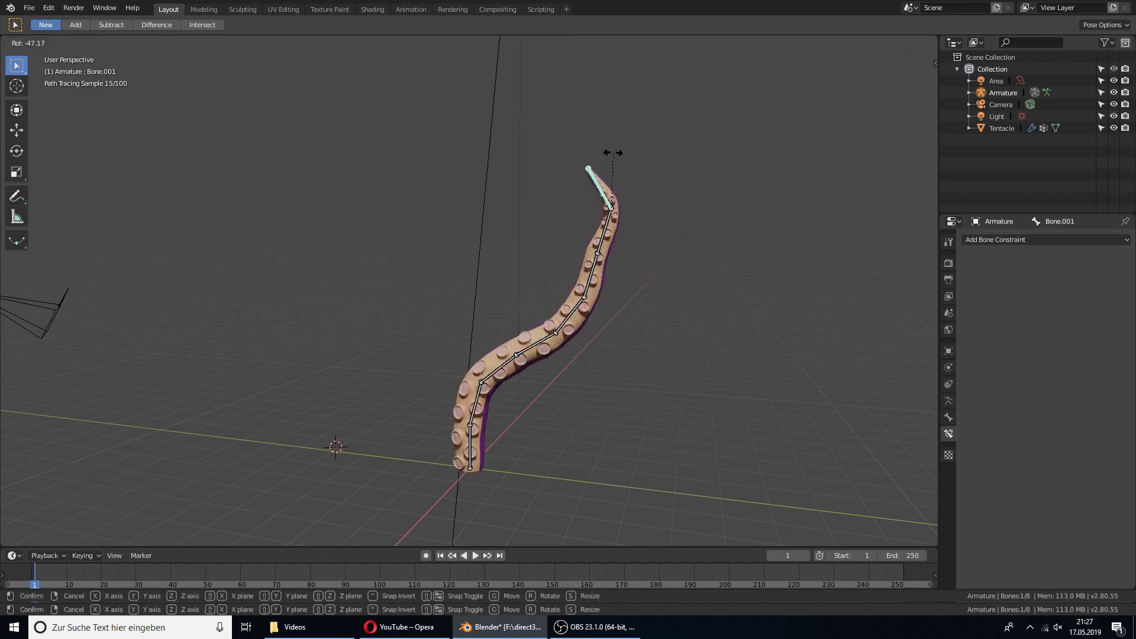
{"action": "left_click", "coordinate": [609, 157]}
{"action": "left_click", "coordinate": [608, 228]}
{"action": "key", "text": "r"}
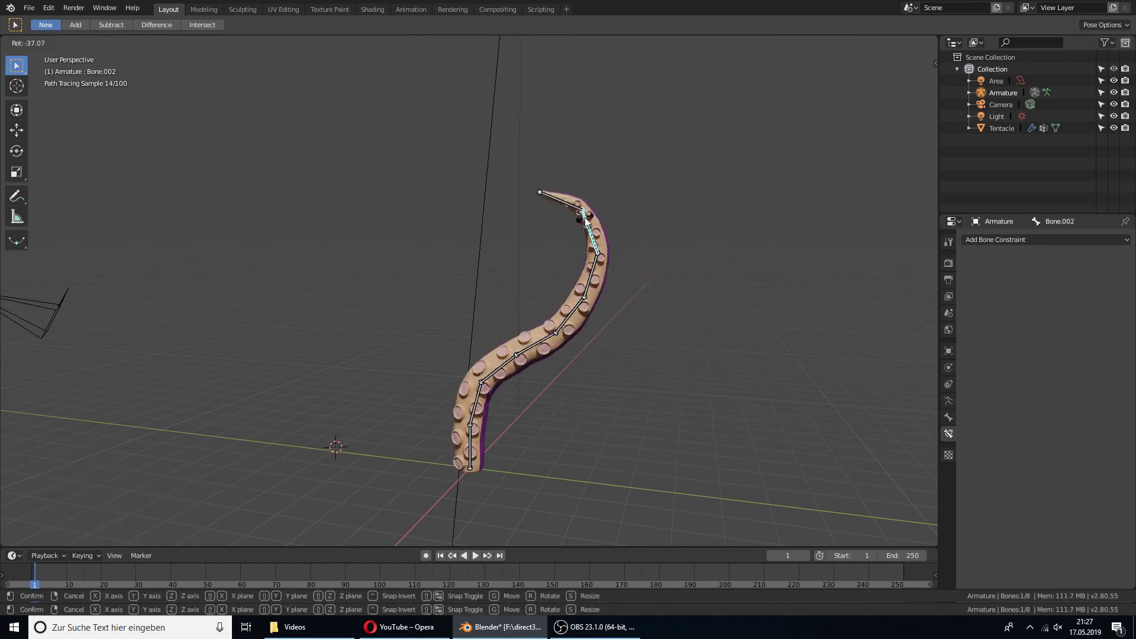
{"action": "left_click", "coordinate": [664, 212]}
- Orbit around the curled tentacle and select all its bones
{"action": "mouse_move", "coordinate": [664, 211]}
{"action": "middle_mouse_down"}
{"action": "mouse_move", "coordinate": [566, 244]}
{"action": "mouse_move", "coordinate": [702, 241]}
{"action": "mouse_move", "coordinate": [561, 195]}
{"action": "middle_mouse_up"}
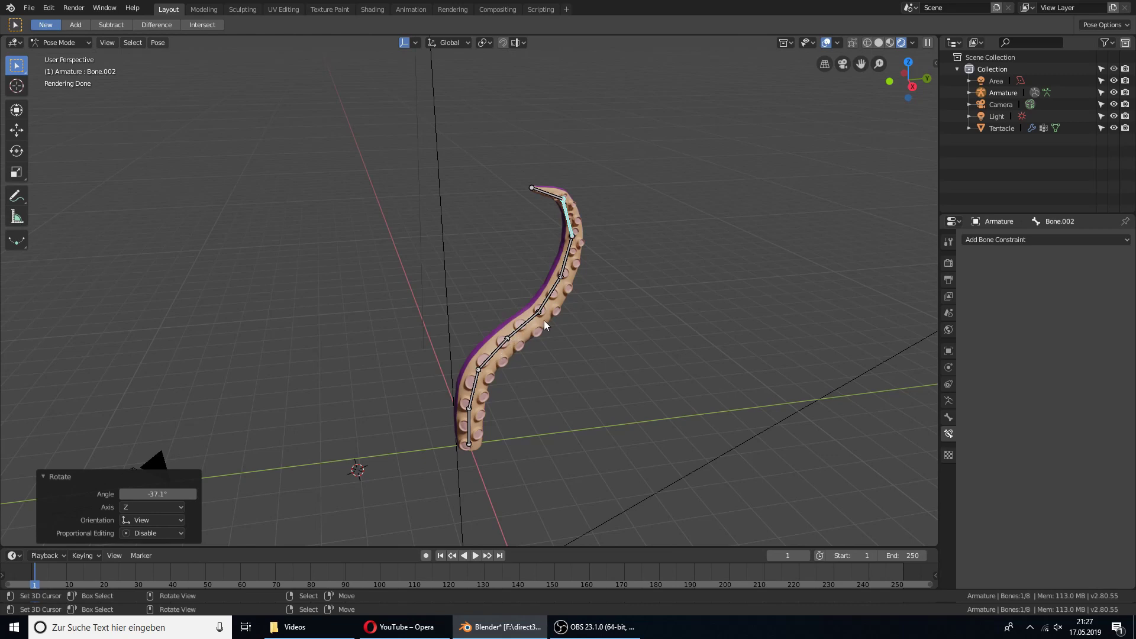
{"action": "mouse_move", "coordinate": [646, 248]}
{"action": "middle_mouse_down"}
{"action": "mouse_move", "coordinate": [578, 234]}
{"action": "mouse_move", "coordinate": [649, 226]}
{"action": "middle_mouse_up"}
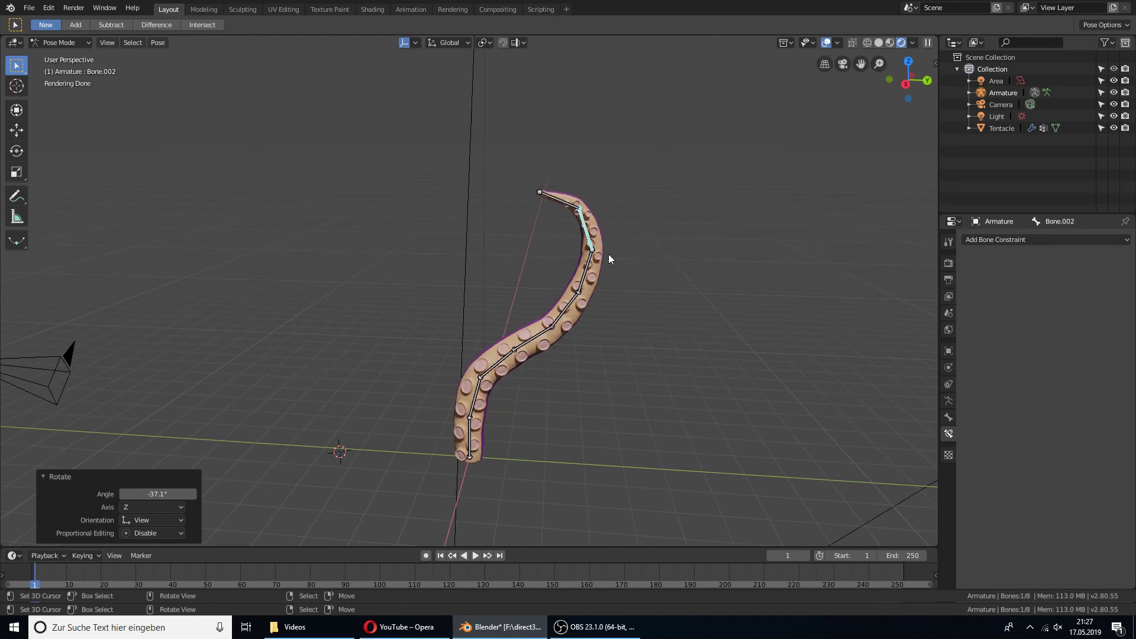
{"action": "key", "text": "a"}
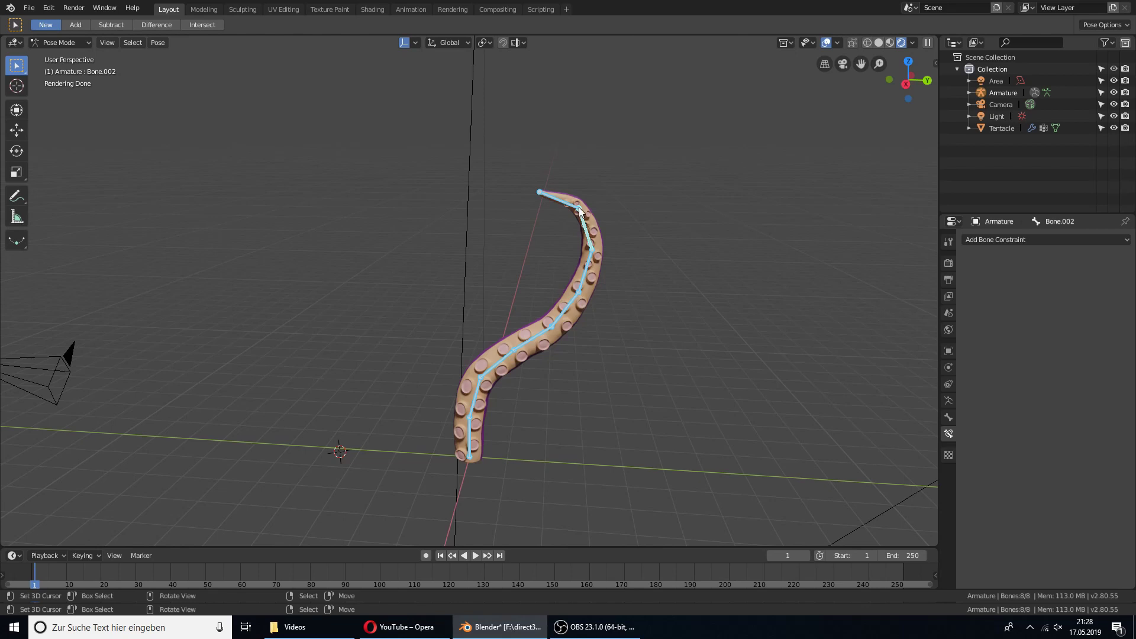
- Clear the pose to straighten the tentacle, then select only the top bone Bone.001
{"action": "key", "text": "alt+r"}
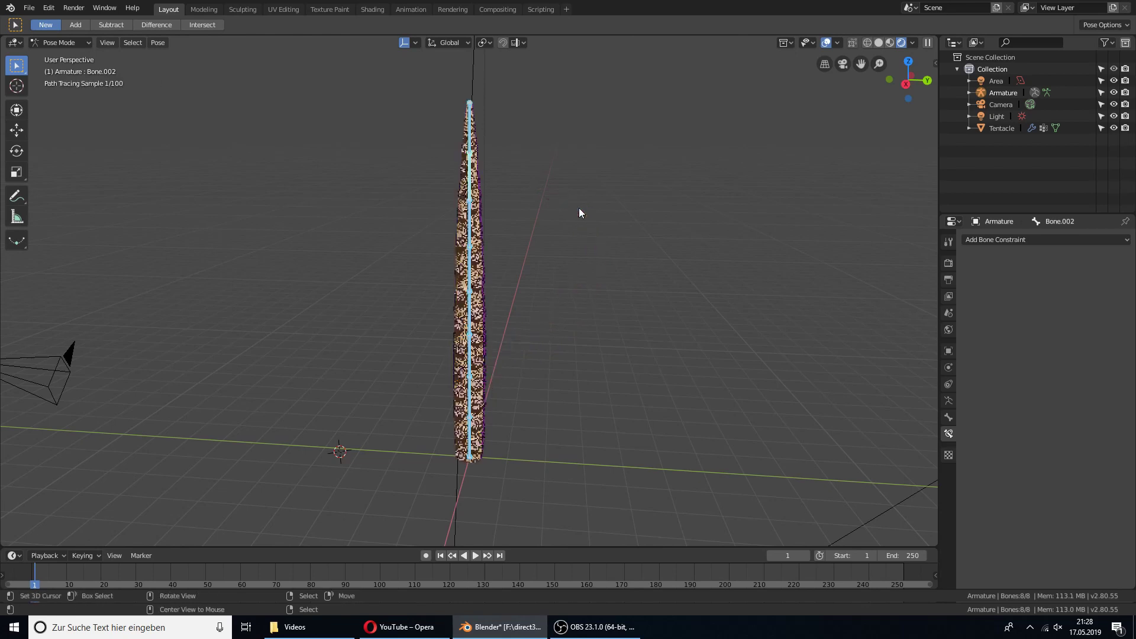
{"action": "left_click", "coordinate": [471, 118]}
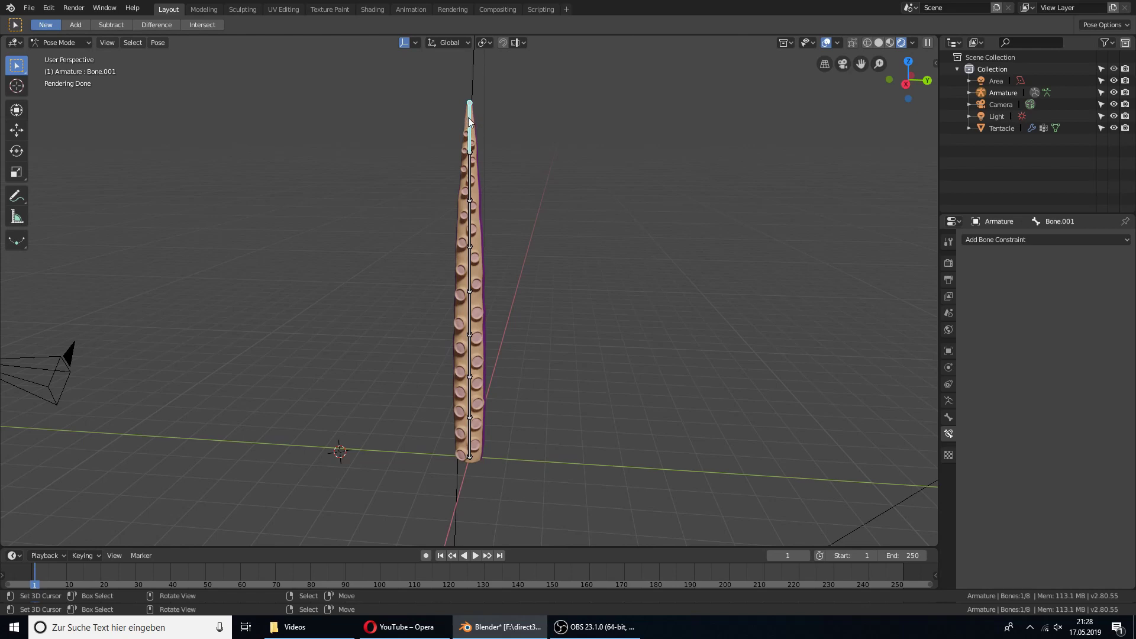
- Give tip bone Bone.001 an Inverse Kinematics constraint and return the armature to Object Mode
{"action": "left_click", "coordinate": [1006, 240]}
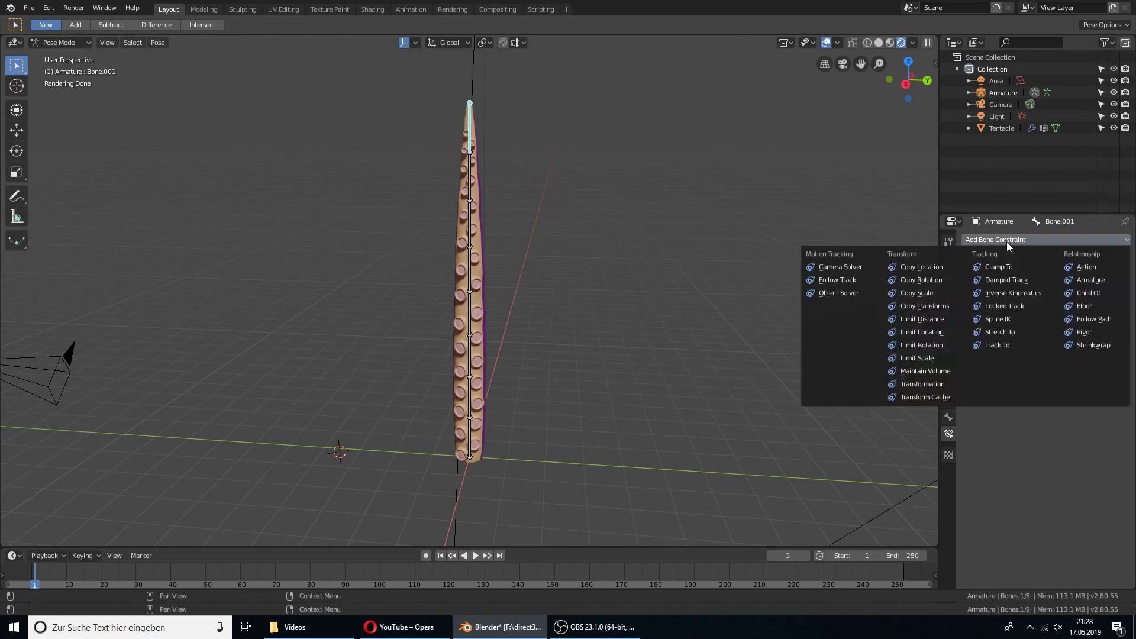
{"action": "left_click", "coordinate": [1013, 296]}
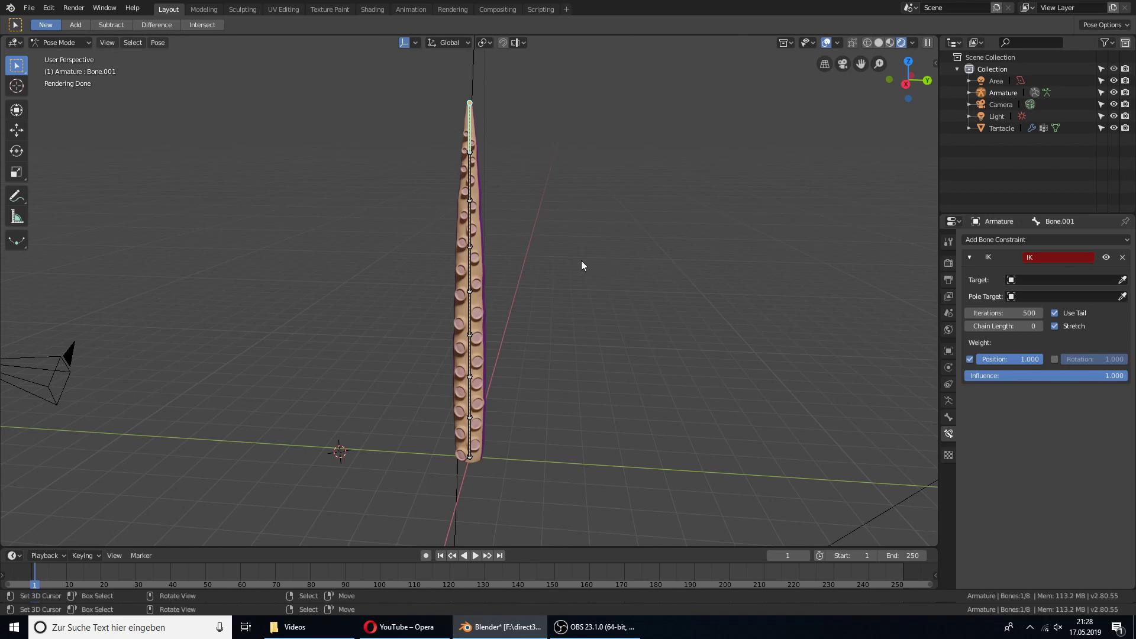
{"action": "left_click", "coordinate": [74, 43]}
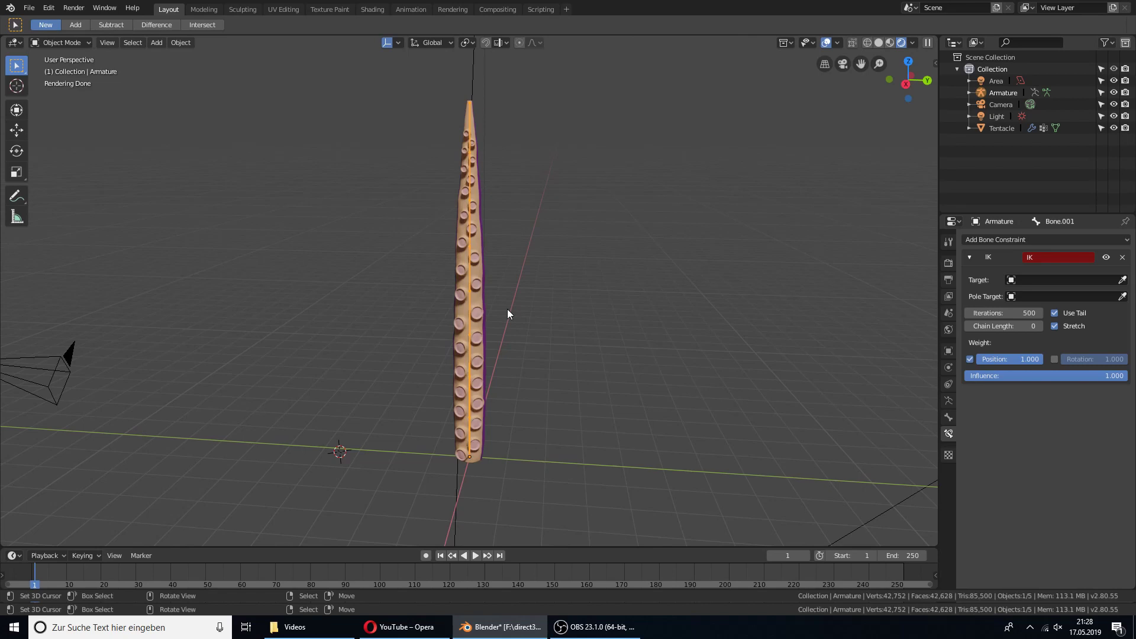
- Add a Plain Axes Empty and centre it over the tentacle in top view
{"action": "key", "text": "shift+a"}
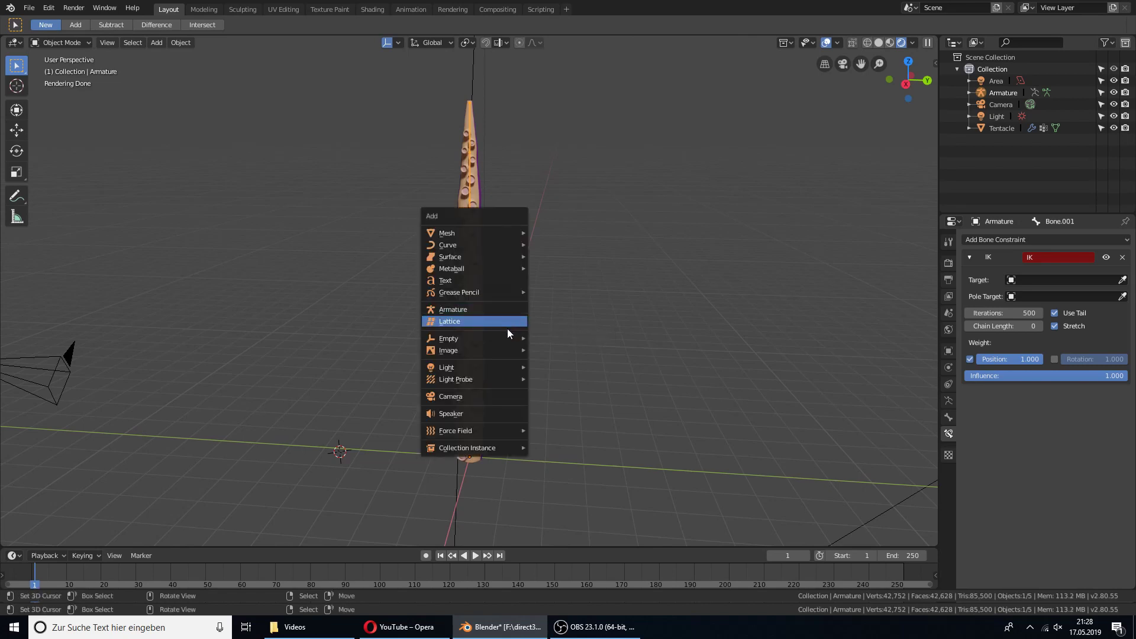
{"action": "mouse_move", "coordinate": [470, 338]}
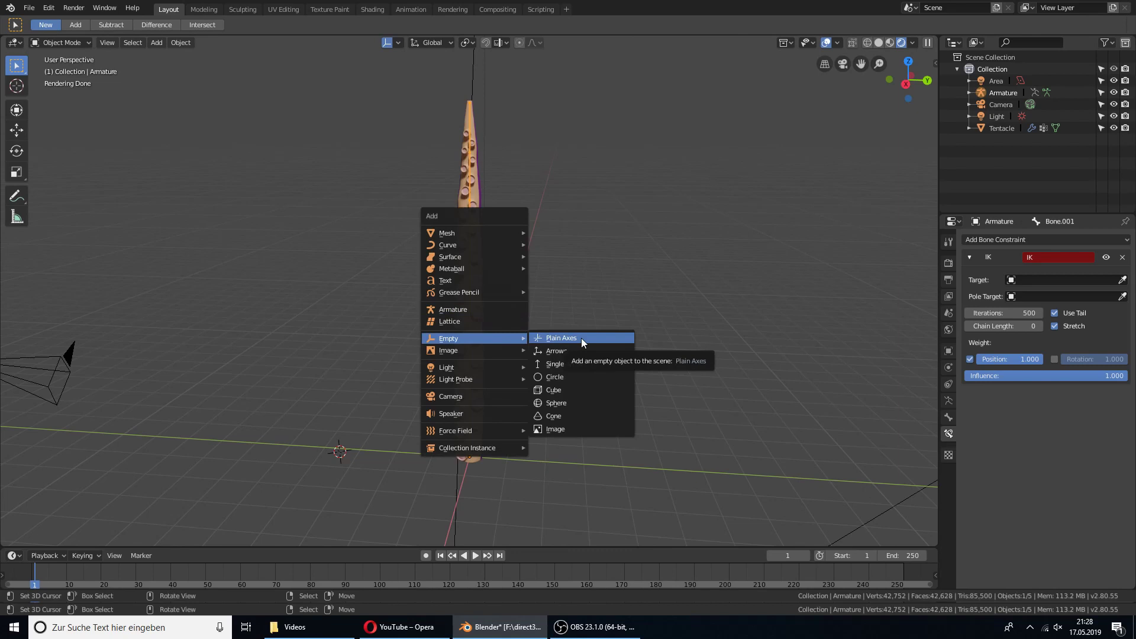
{"action": "left_click", "coordinate": [581, 342]}
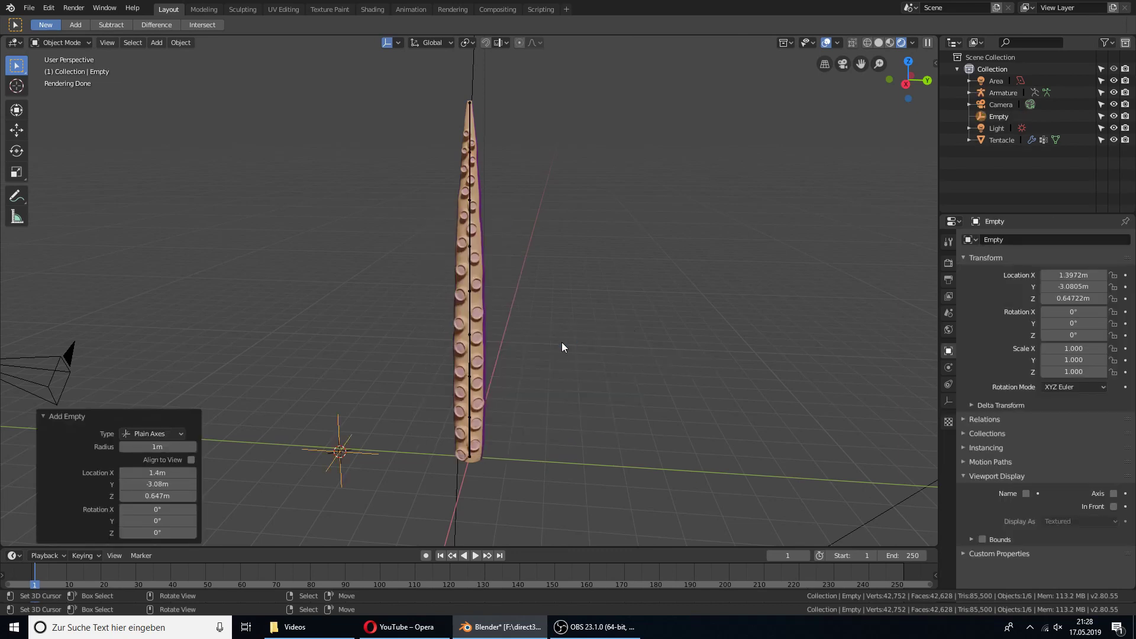
{"action": "key", "text": "KP_7"}
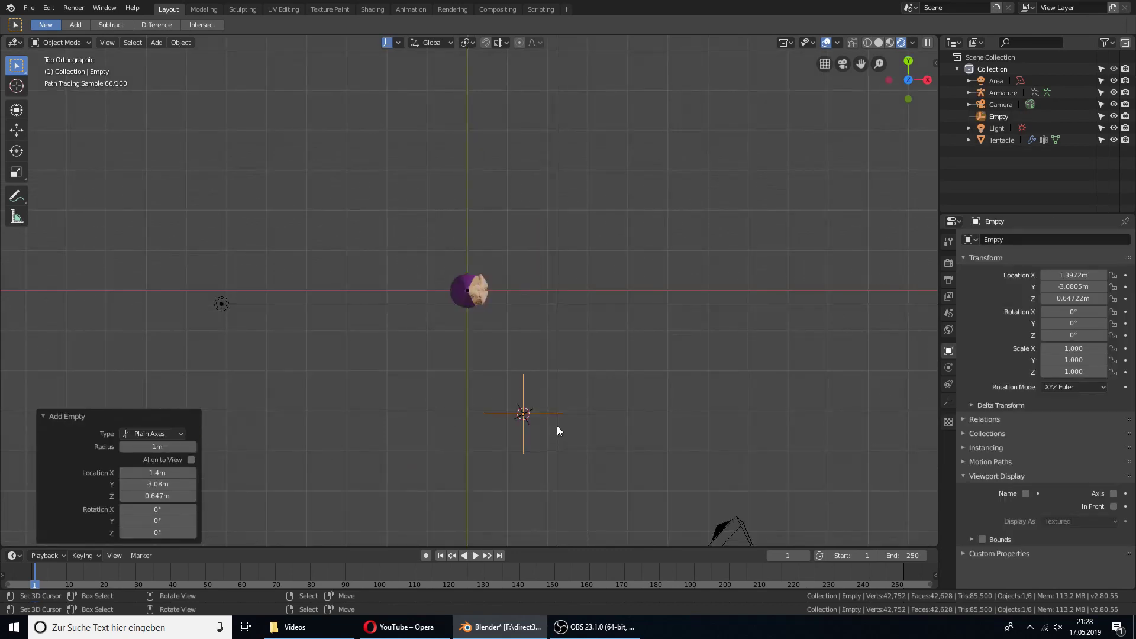
{"action": "key", "text": "g"}
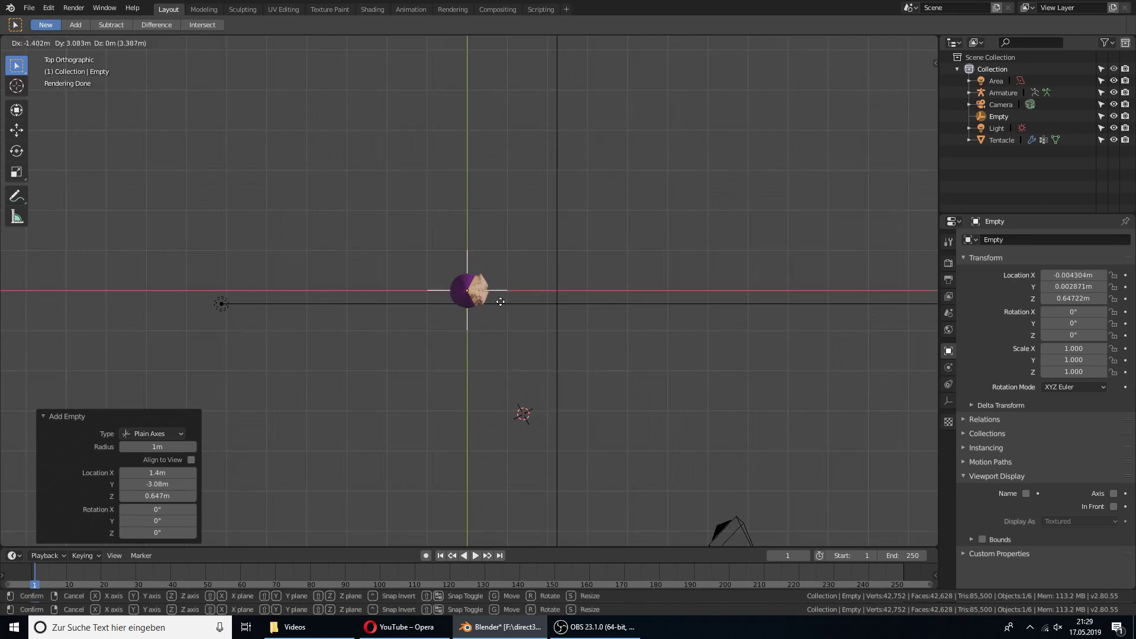
{"action": "left_click", "coordinate": [501, 301]}
- In right view, raise the Empty along Z up to the tentacle's tip
{"action": "key", "text": "KP_3"}
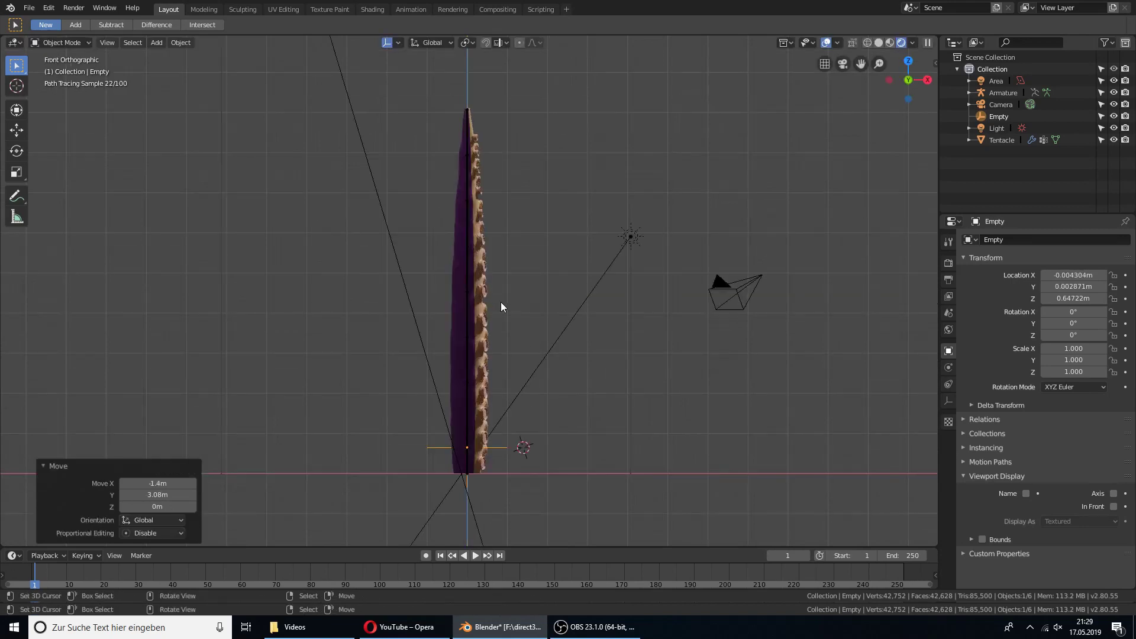
{"action": "key", "text": "g"}
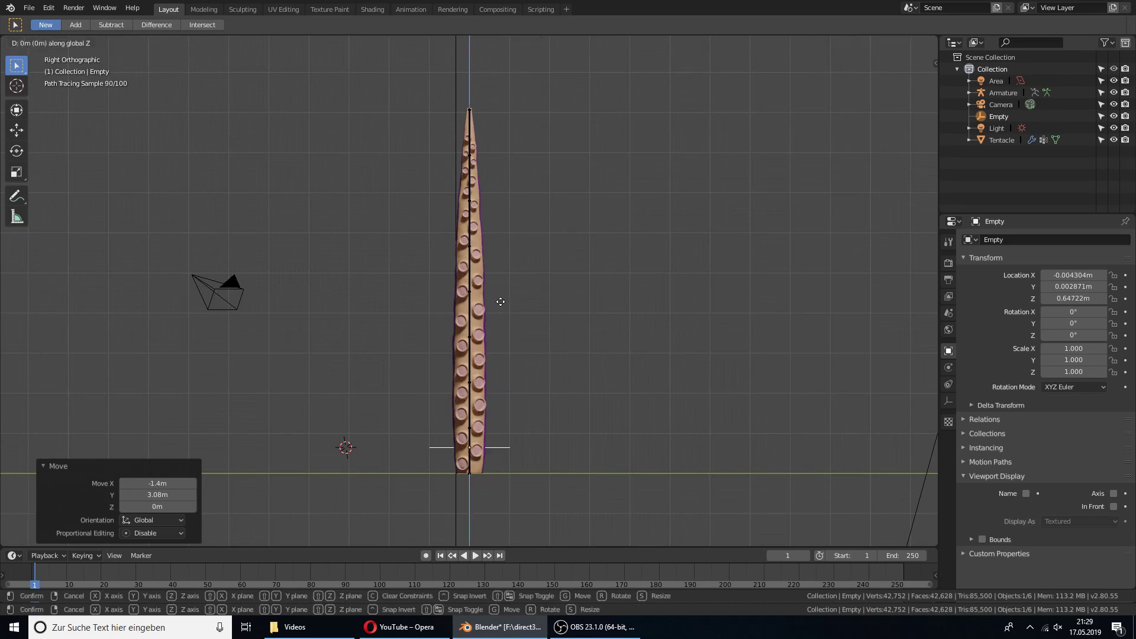
{"action": "key", "text": "z"}
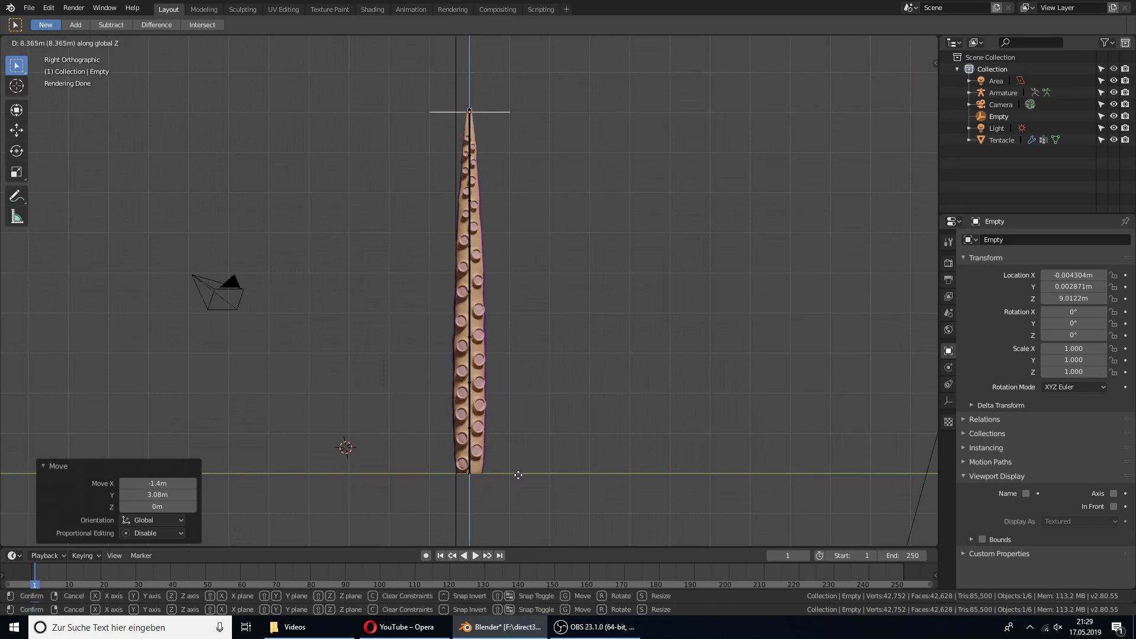
{"action": "left_click", "coordinate": [518, 479]}
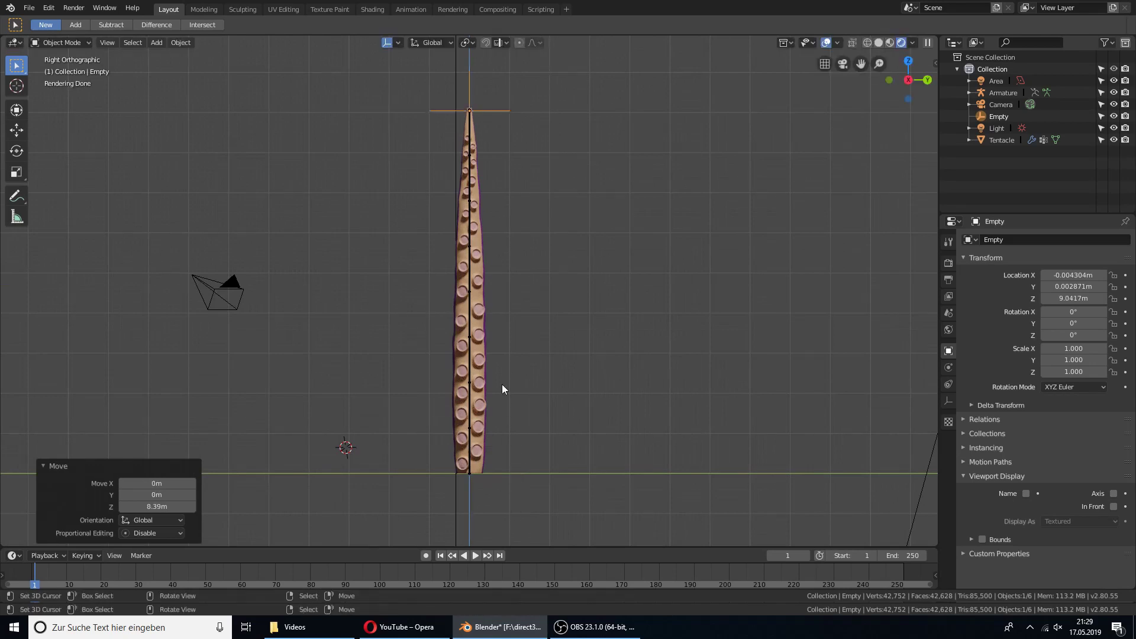
- In Pose Mode, set the tip bone's IK target to Empty, then return to Object Mode
{"action": "left_click", "coordinate": [470, 143]}
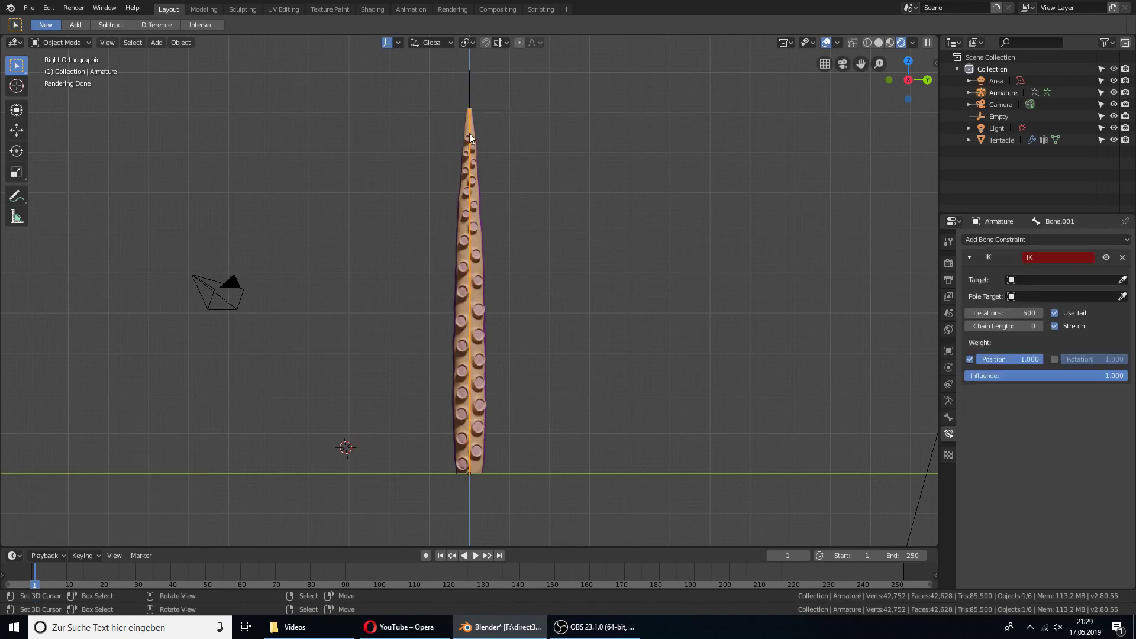
{"action": "left_click", "coordinate": [76, 43]}
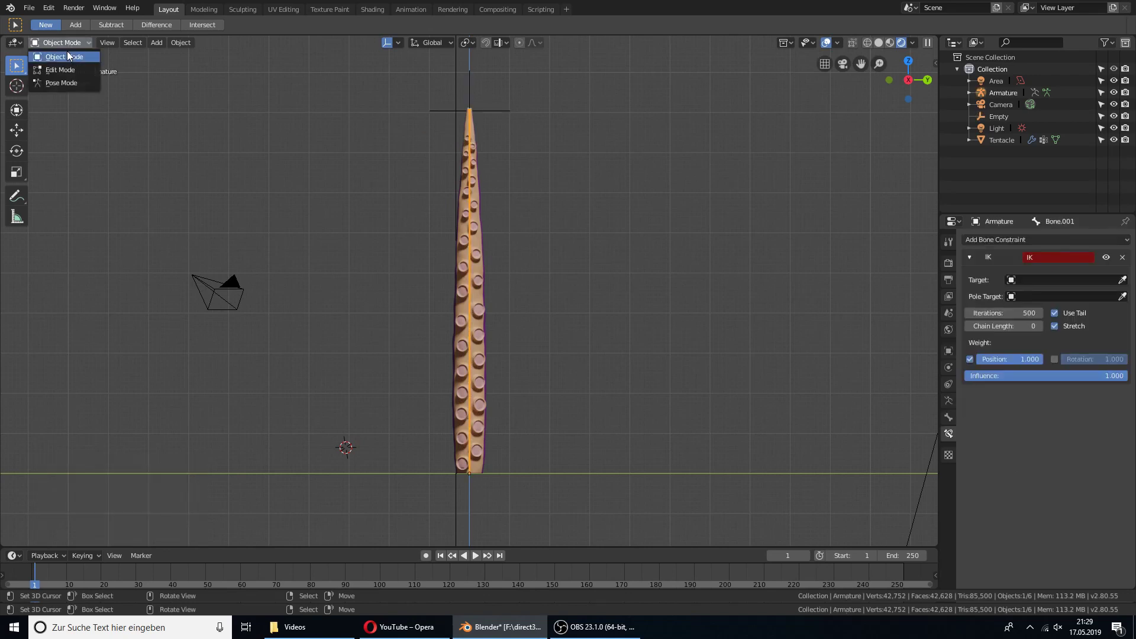
{"action": "left_click", "coordinate": [67, 83]}
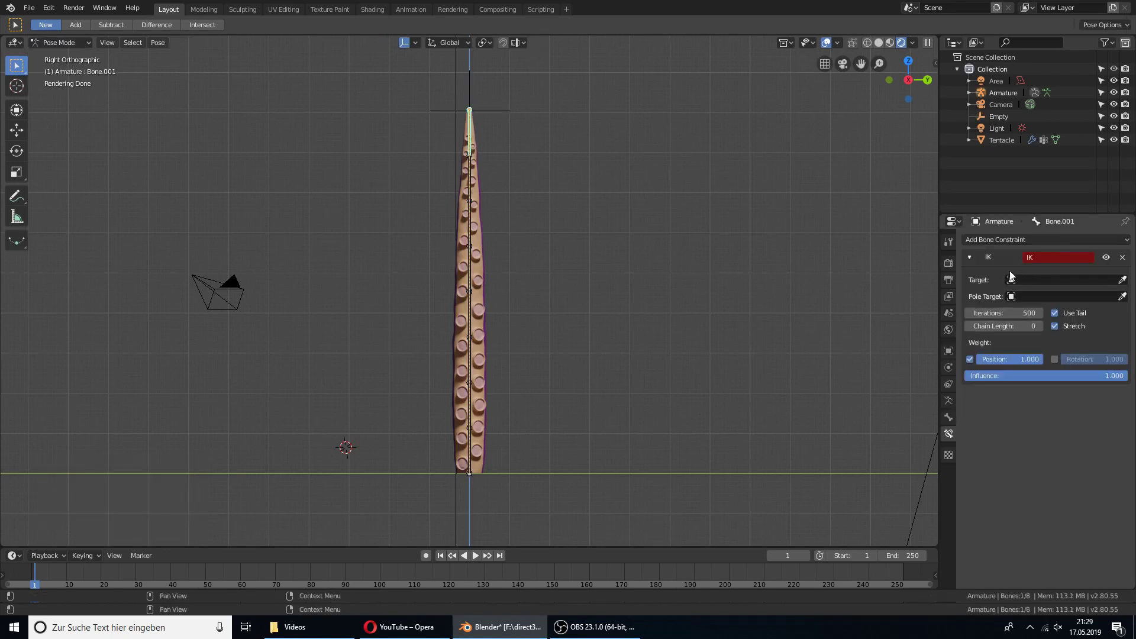
{"action": "left_click", "coordinate": [1086, 280]}
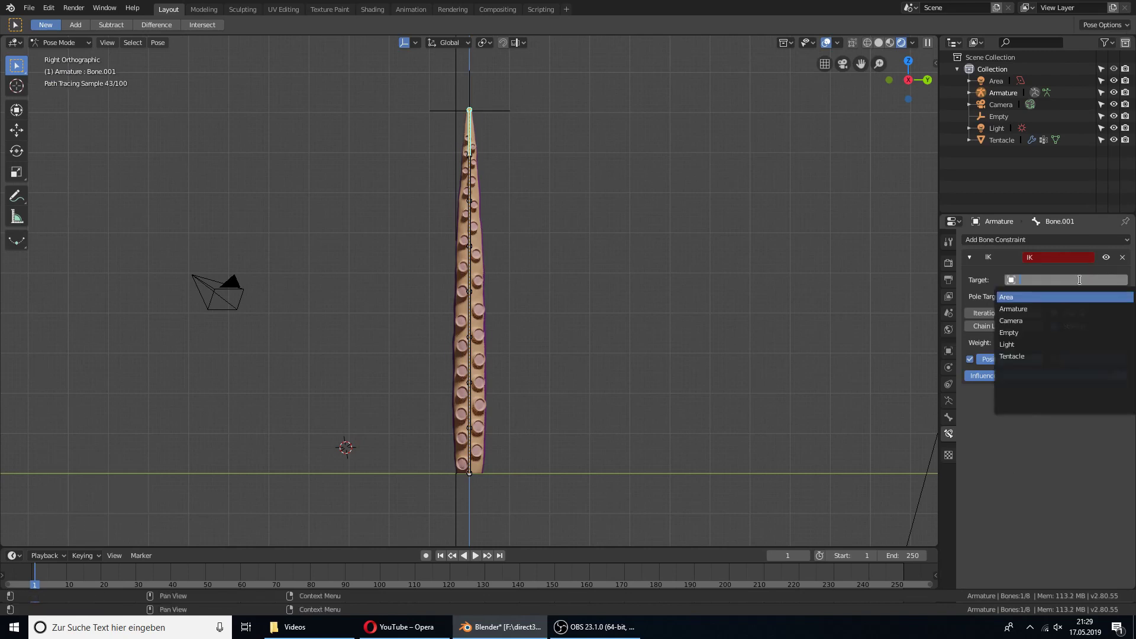
{"action": "left_click", "coordinate": [1026, 333]}
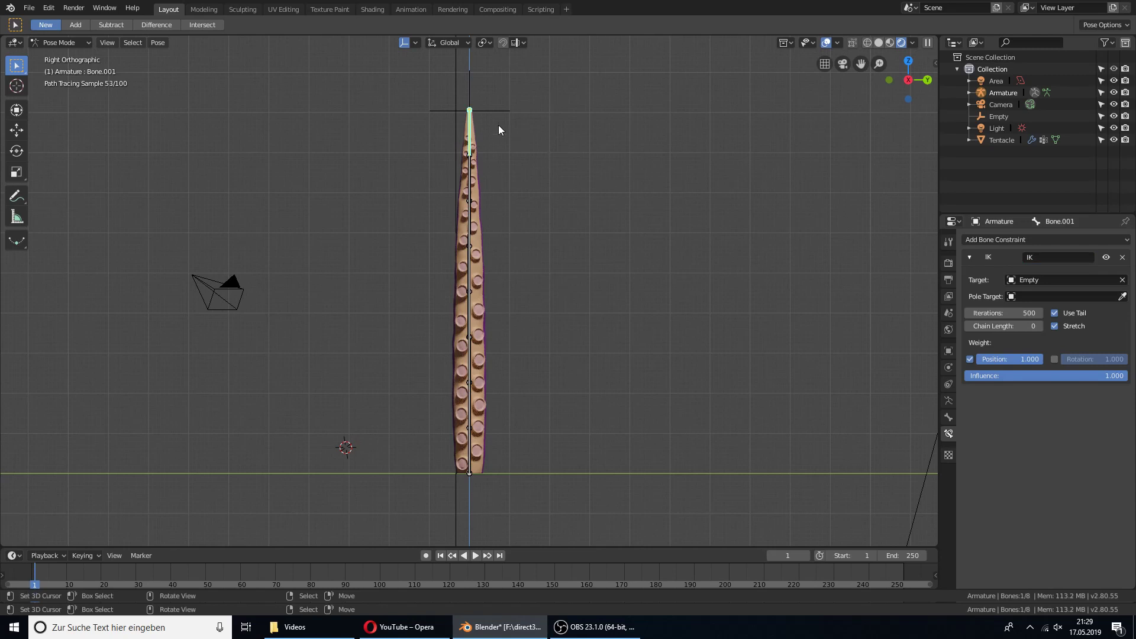
{"action": "left_click", "coordinate": [76, 45]}
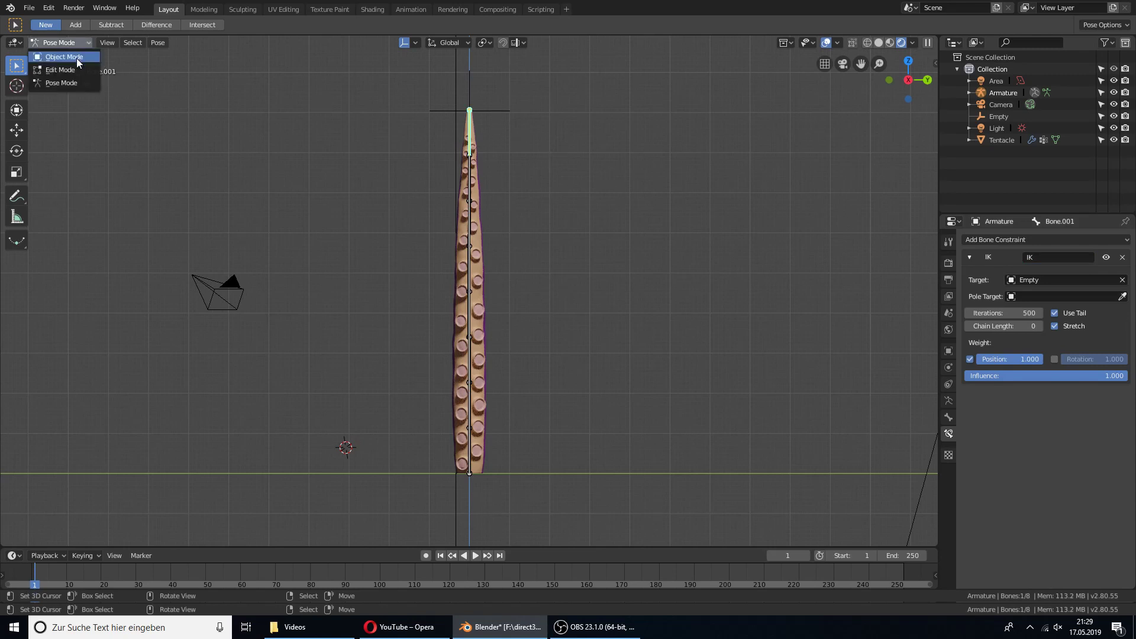
{"action": "left_click", "coordinate": [74, 43]}
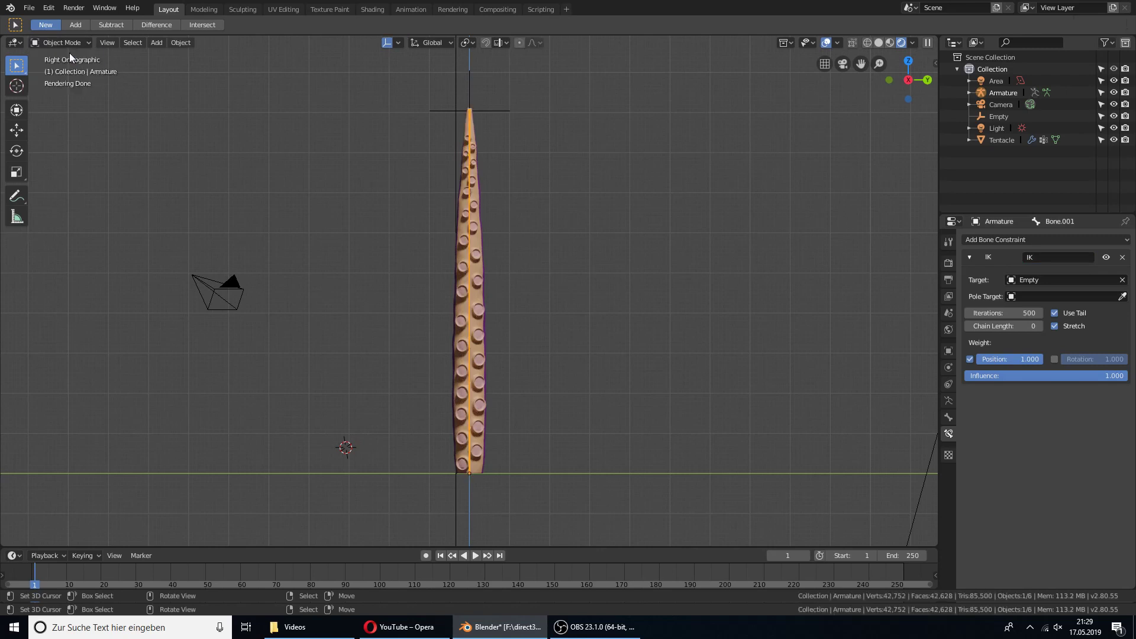
- Select the Empty and grab-move it, watching the tentacle bend to follow
{"action": "left_click", "coordinate": [491, 110]}
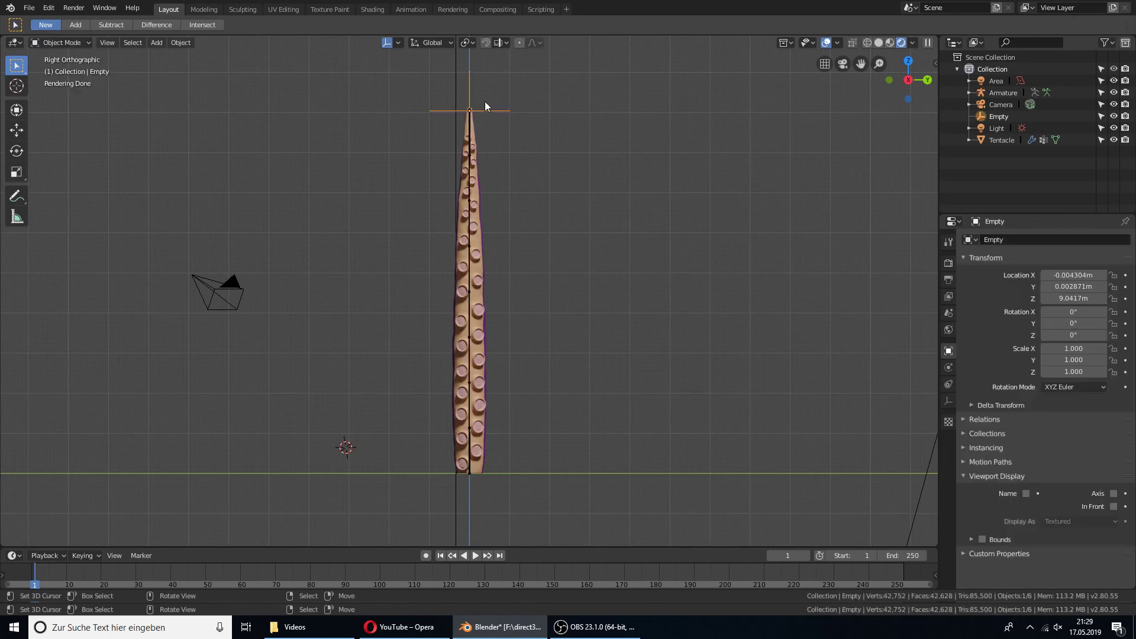
{"action": "key", "text": "g"}
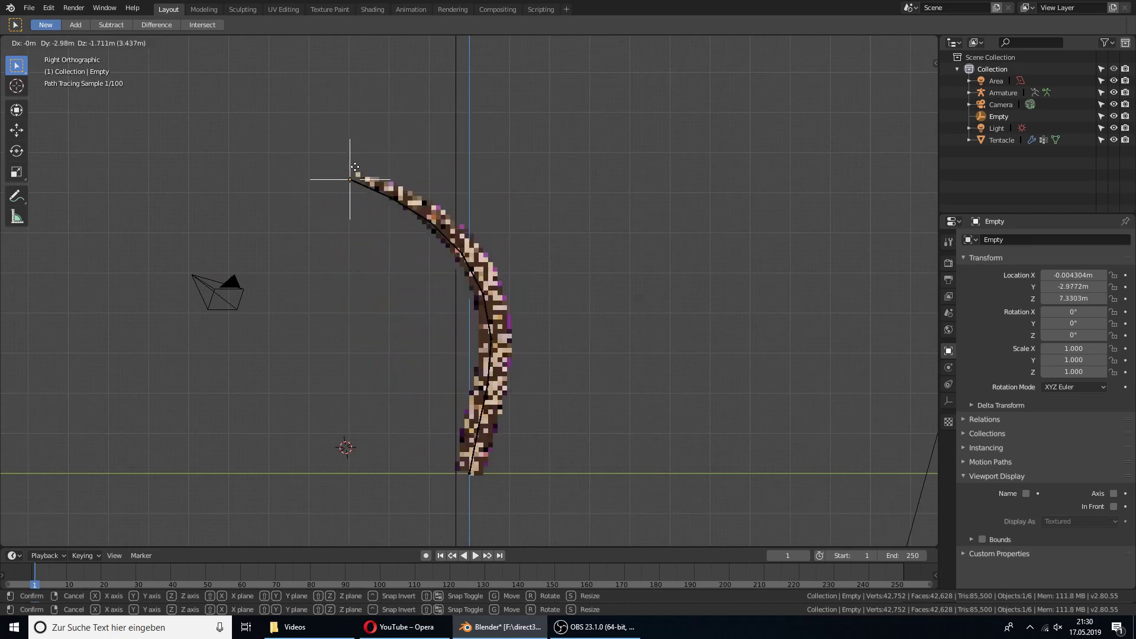
- End the test move, then grab the Empty again and move it sideways to curve the tentacle
{"action": "left_click", "coordinate": [474, 108]}
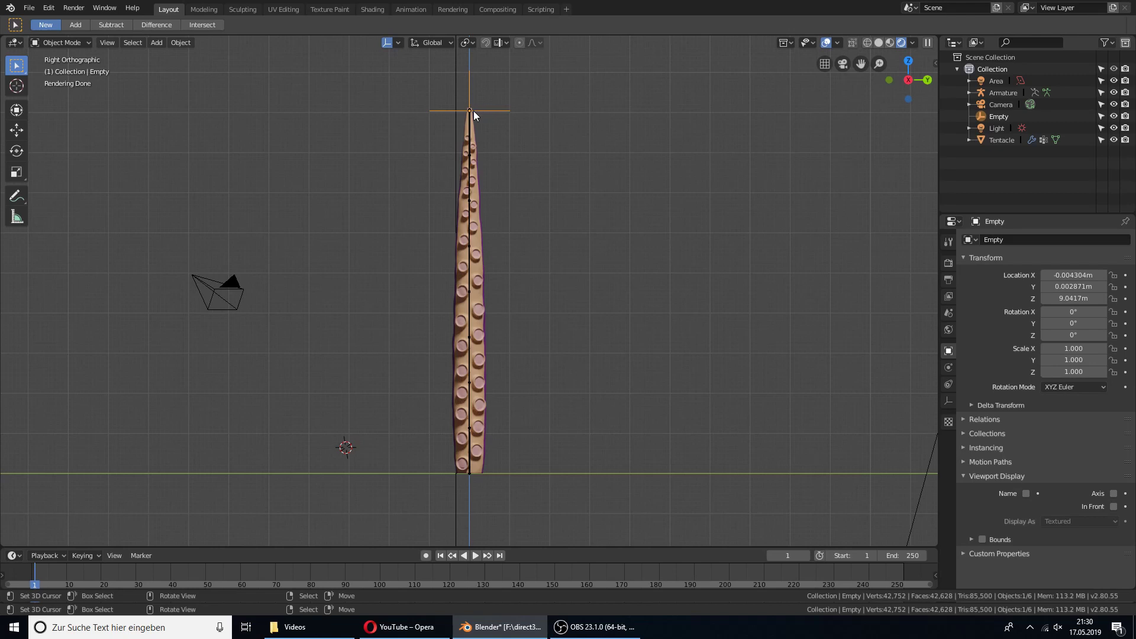
{"action": "key", "text": "g"}
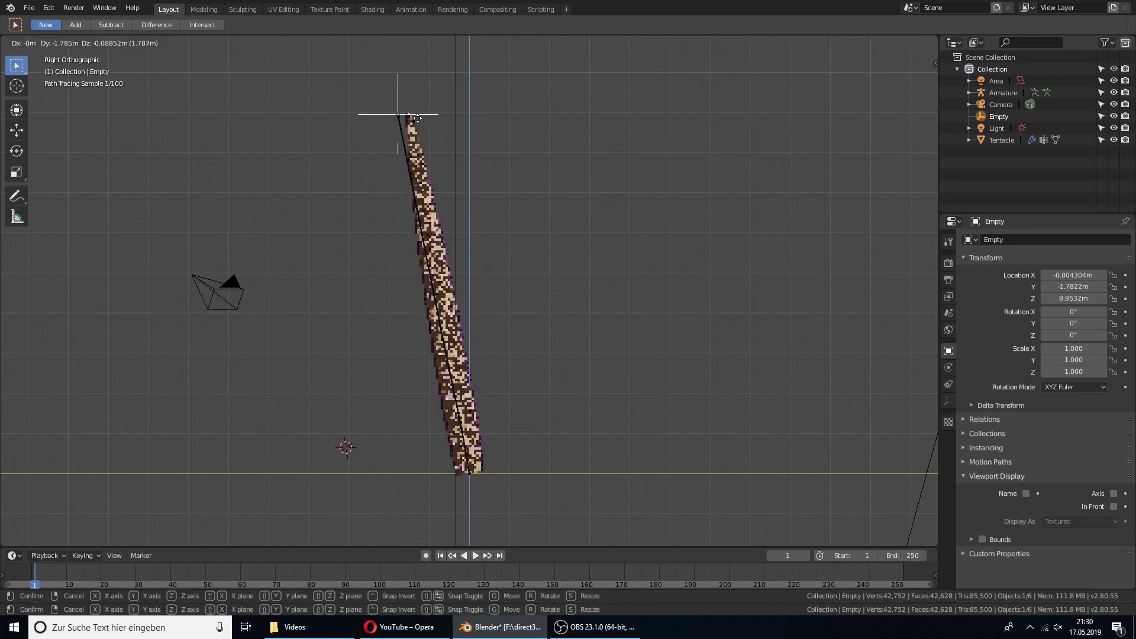